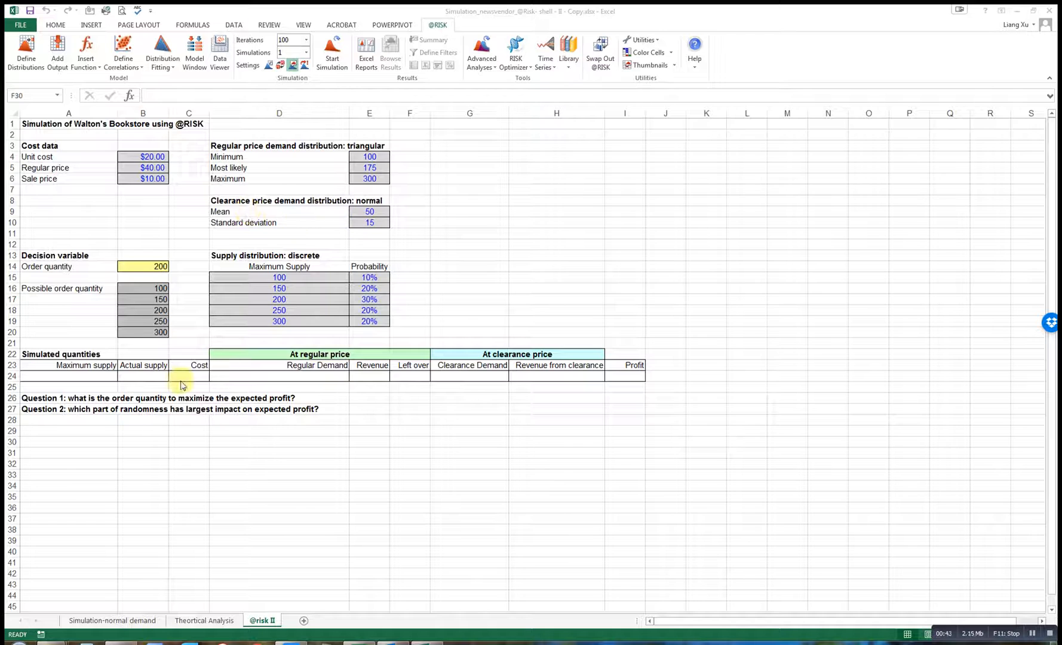
click(97, 375)
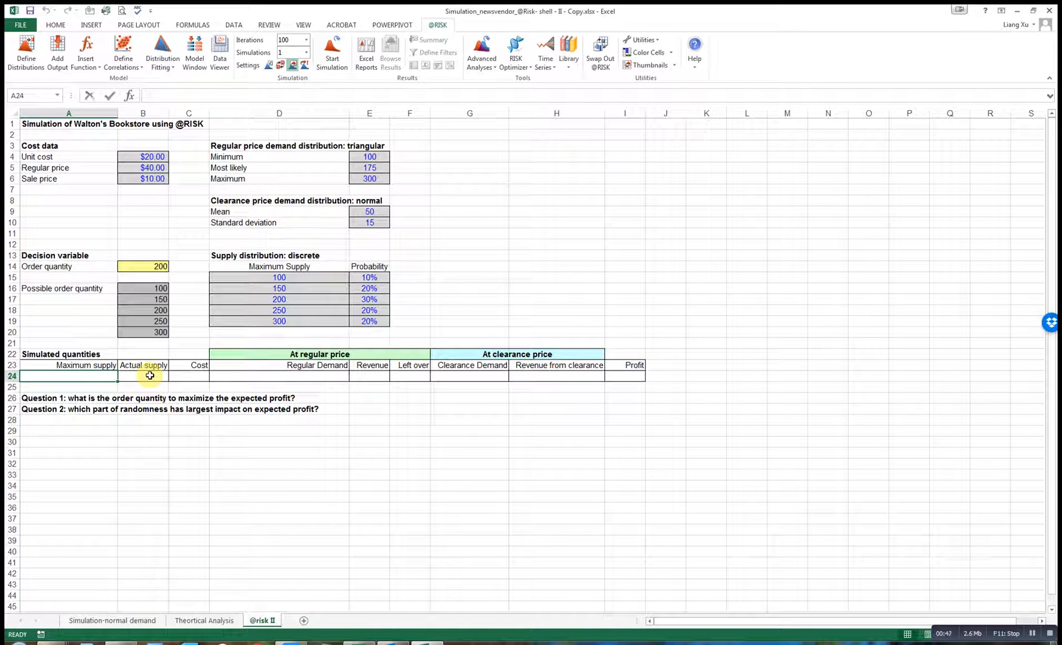
text(=)
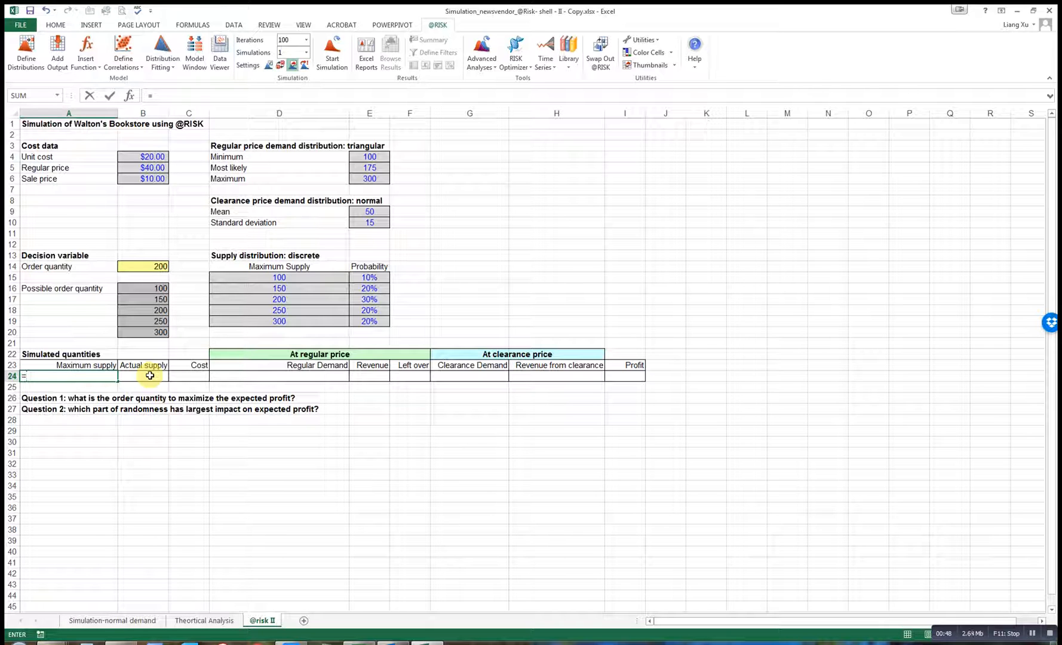
key(Escape)
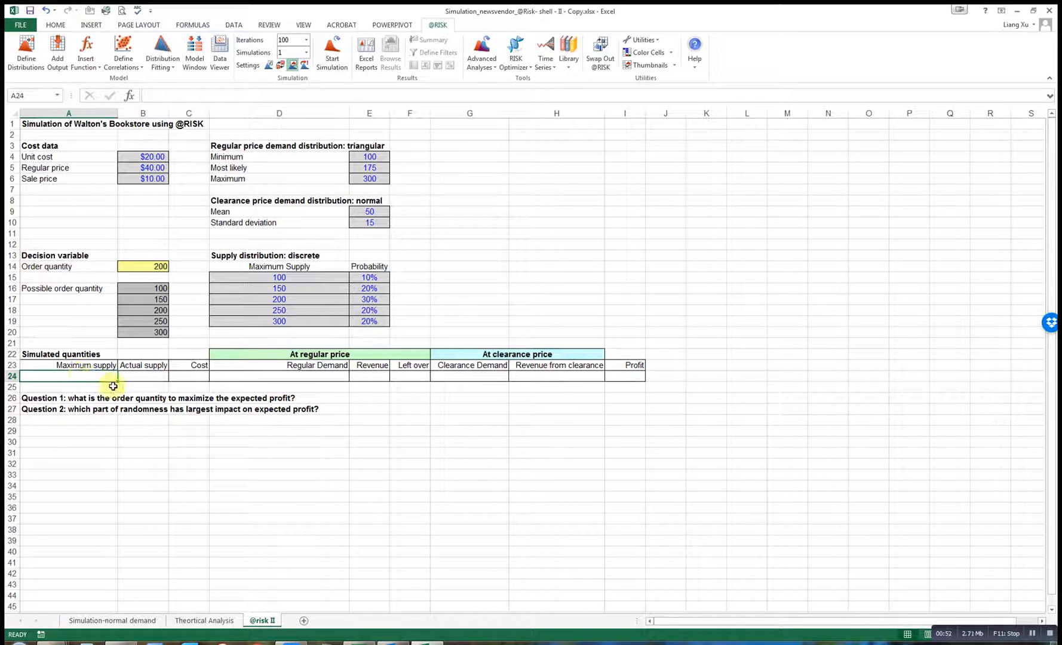
click(27, 52)
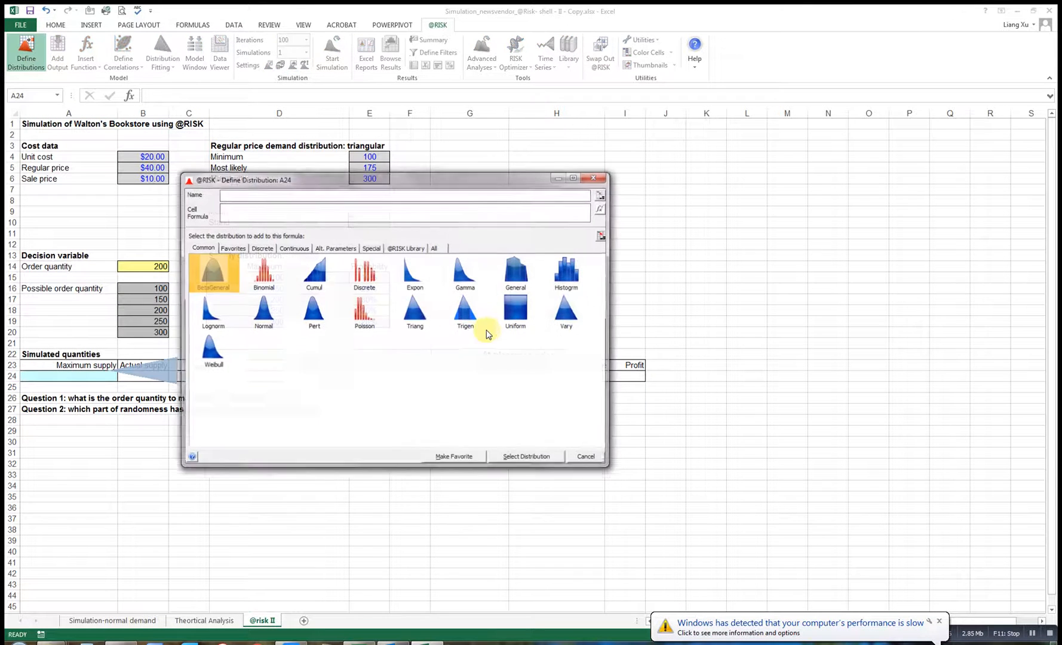
drag(388, 179, 625, 203)
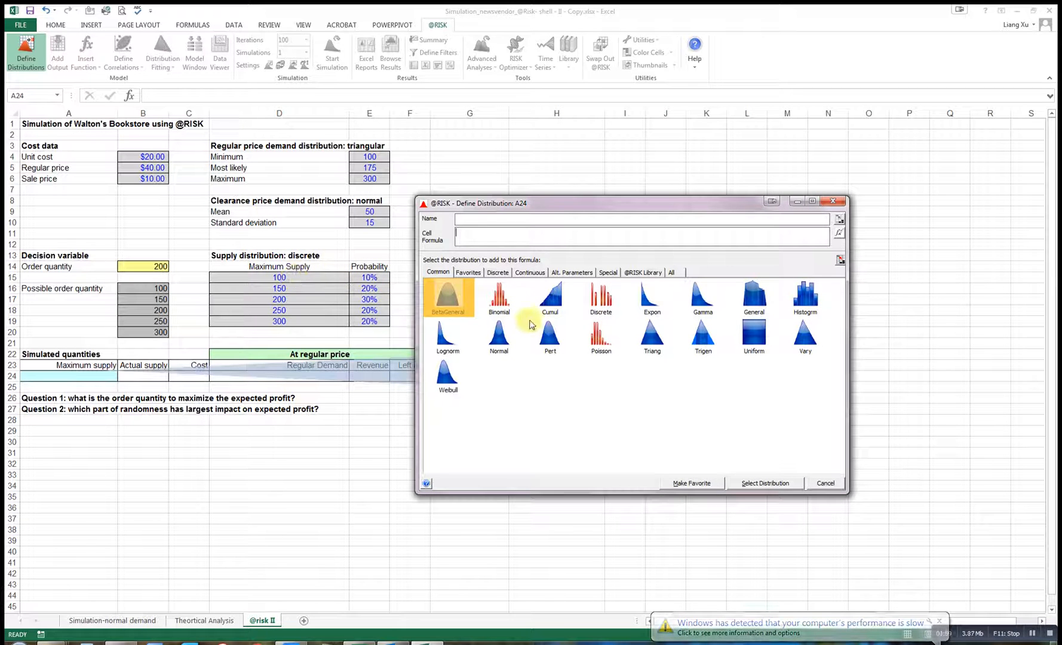
double_click(606, 306)
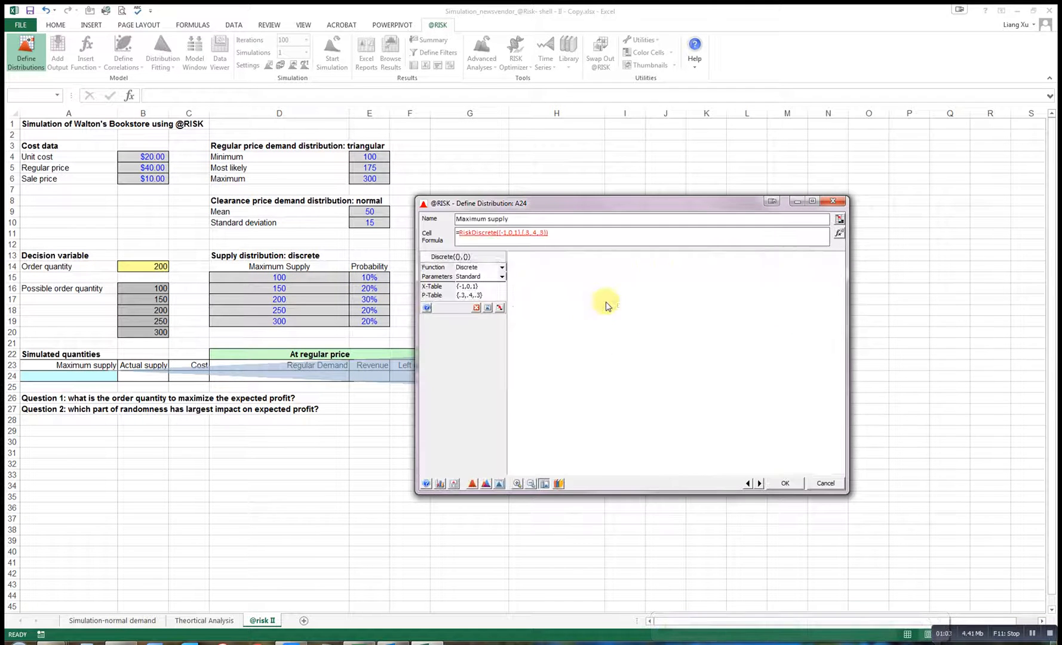
Set the maximum supply distribution's values to D15:D19 and its probabilities to E15:E19, and apply it to the cell.
click(520, 233)
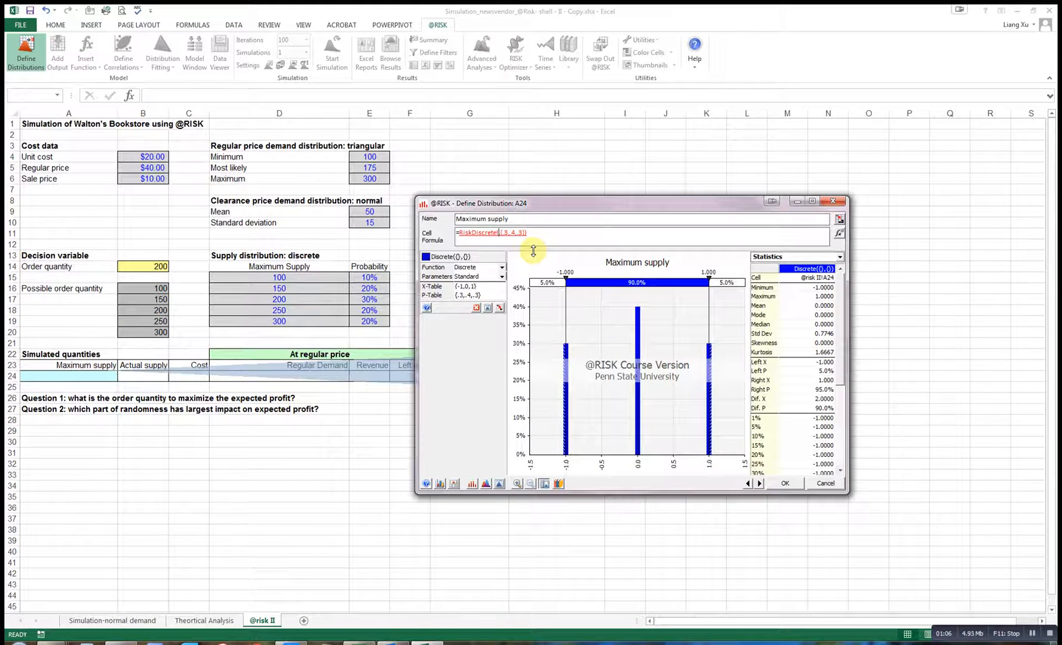
text(E)
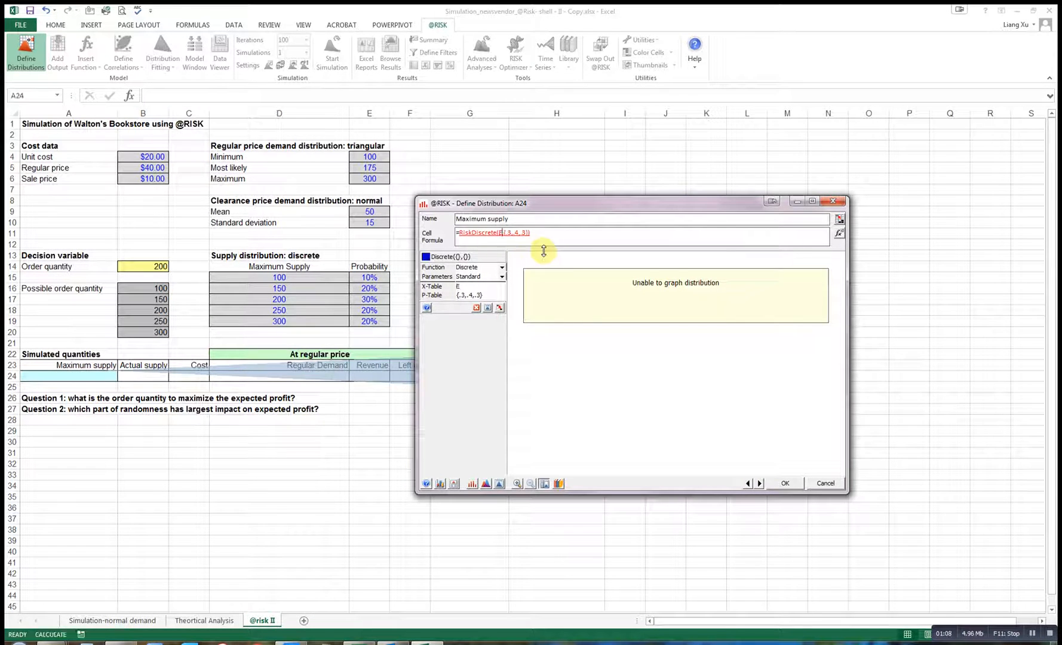
text(D)
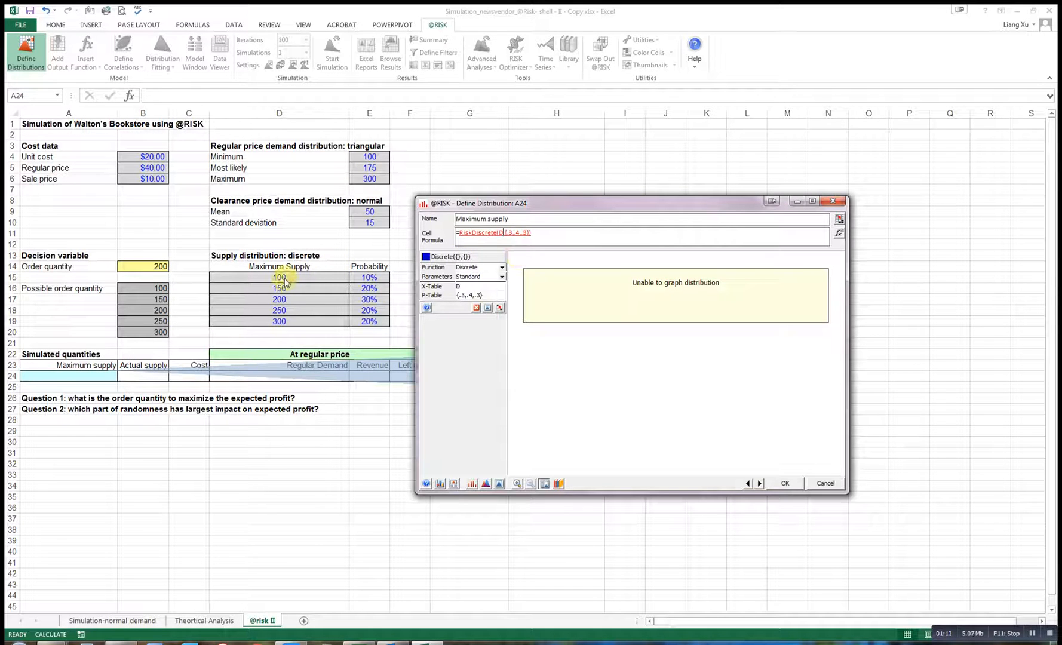
text(15:D19)
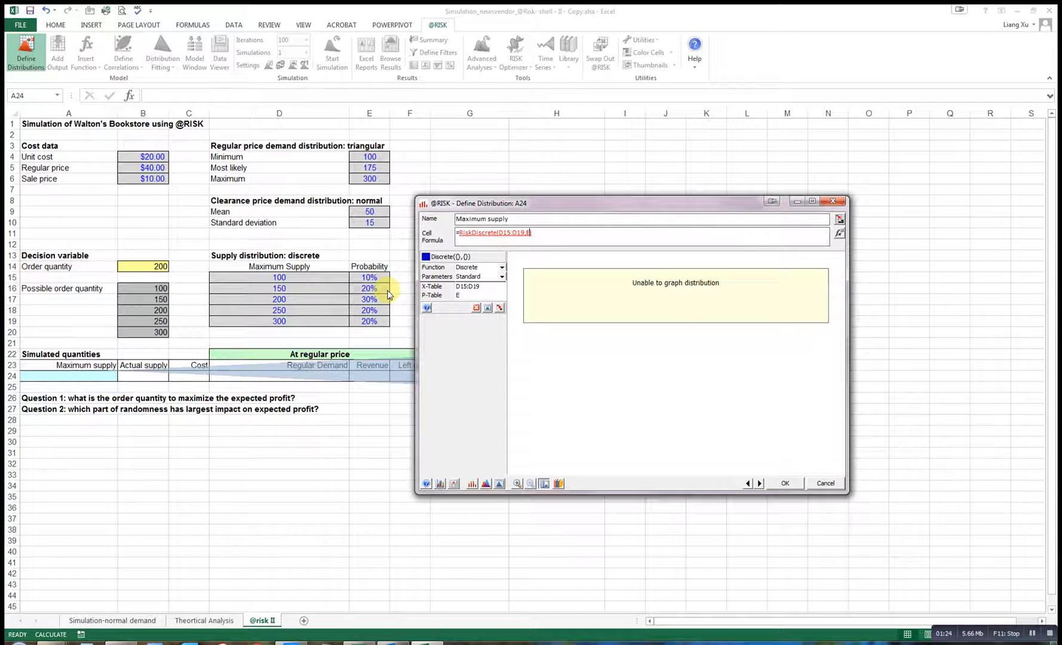
text(15:E19)
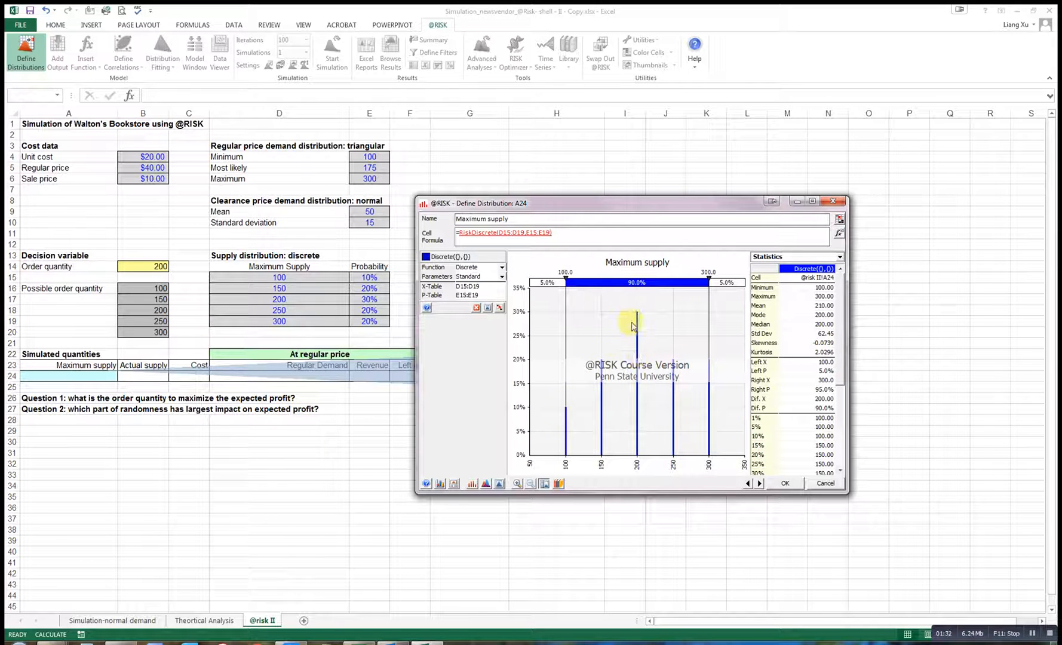
click(784, 484)
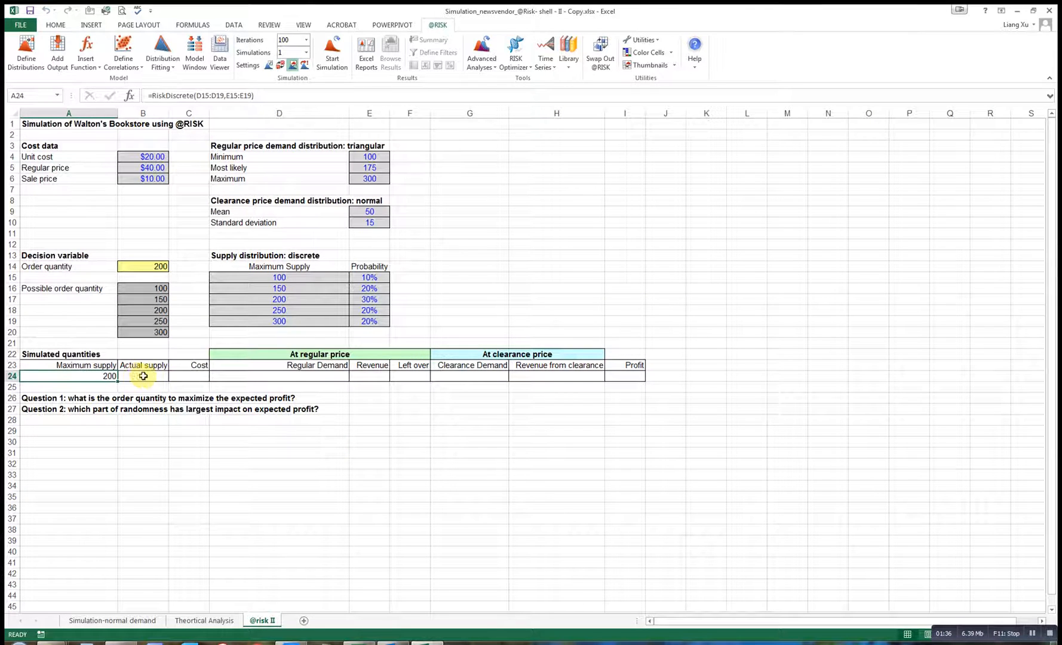
Calculate the actual supply in B24 as the smaller of order quantity and maximum supply, using =MIN(B14,A24).
click(150, 378)
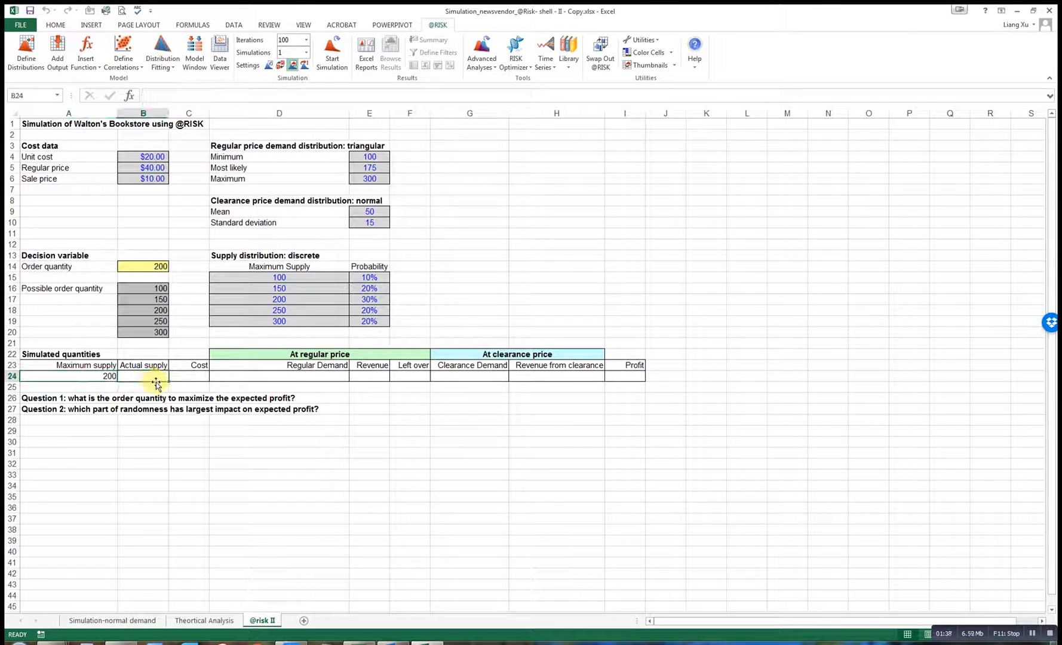
text(=max()
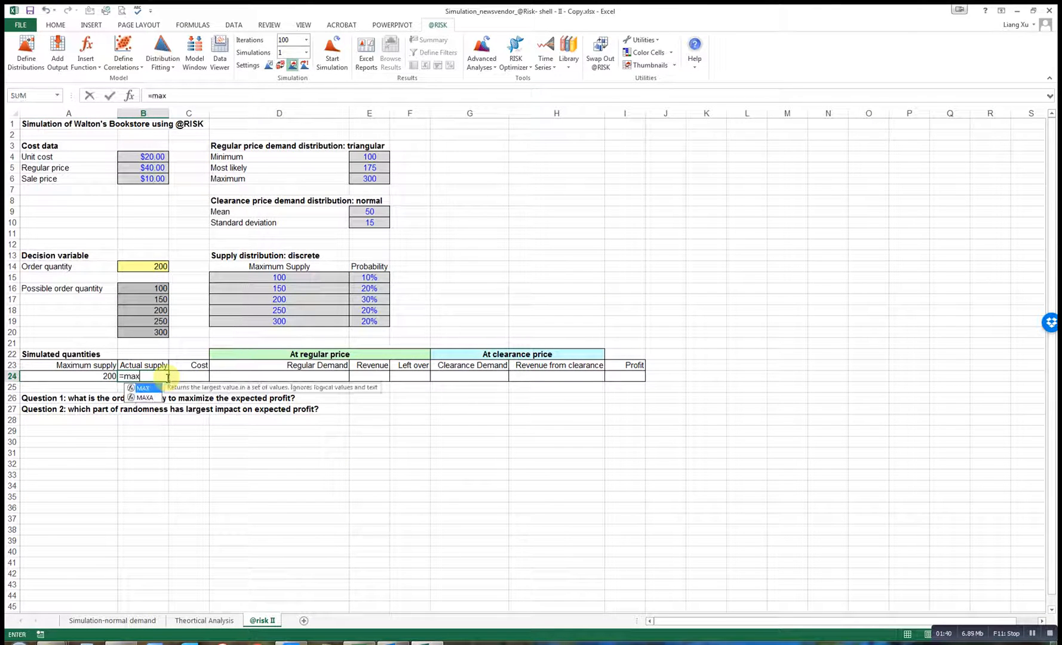
key(BackSpace)
key(BackSpace)
key(BackSpace)
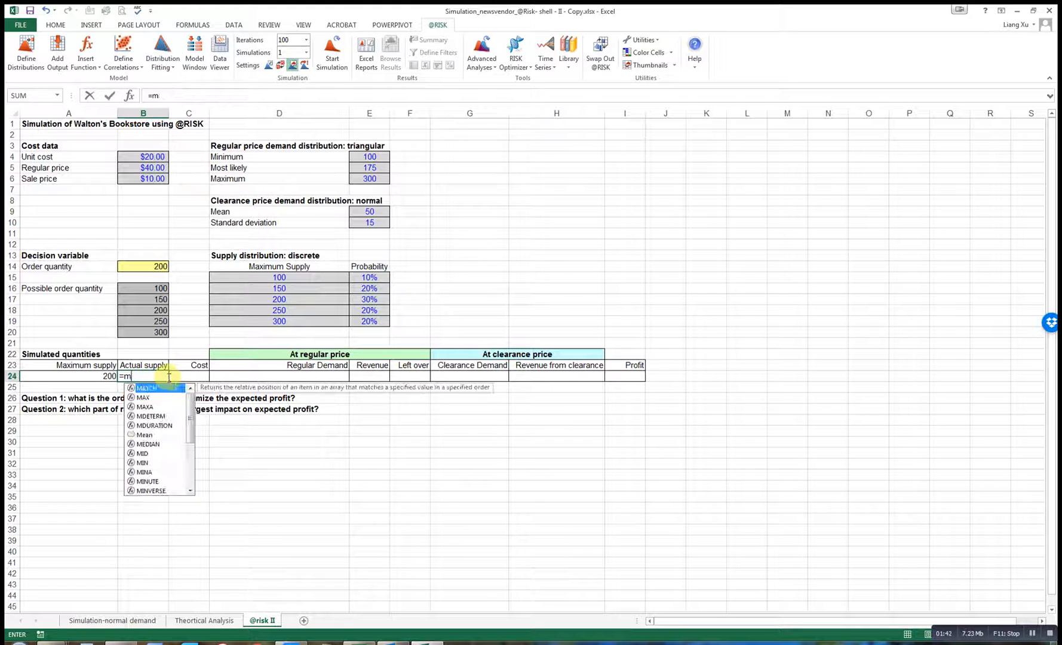
text(in()
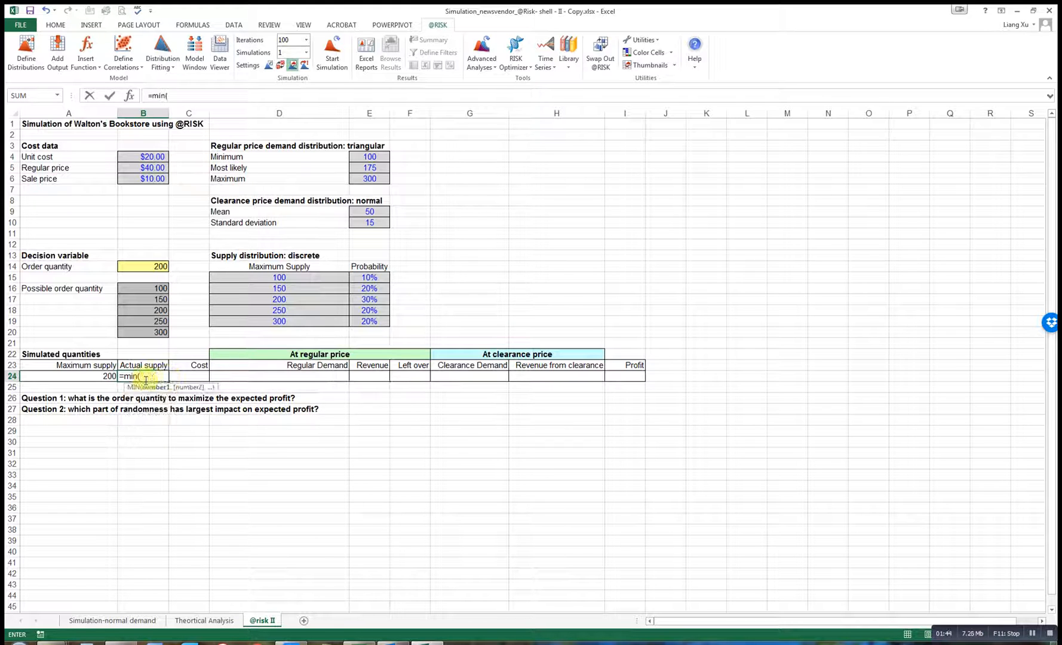
click(148, 266)
text(,)
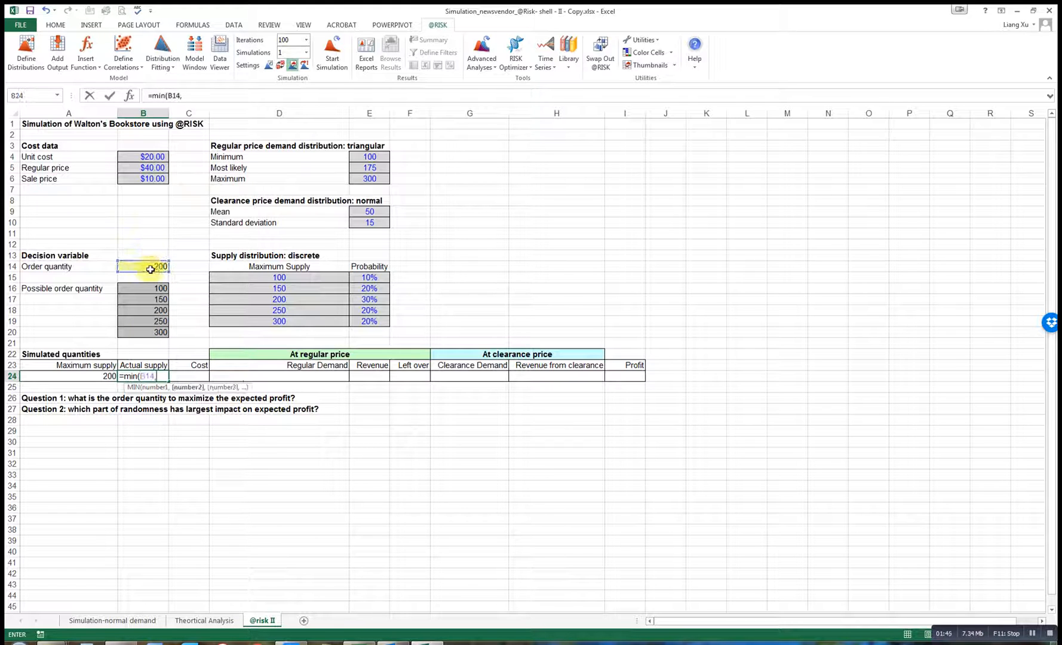
click(88, 375)
text())
key(Return)
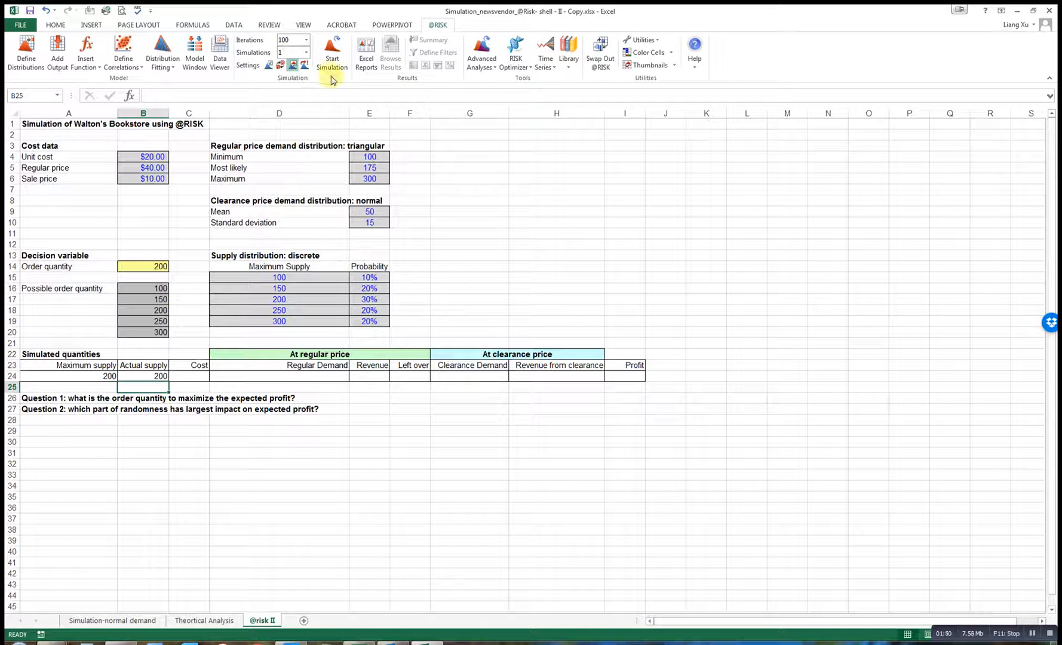
Make distributions return Random Values (Monte Carlo) when no simulation is running, and recalculate the sheet.
click(267, 65)
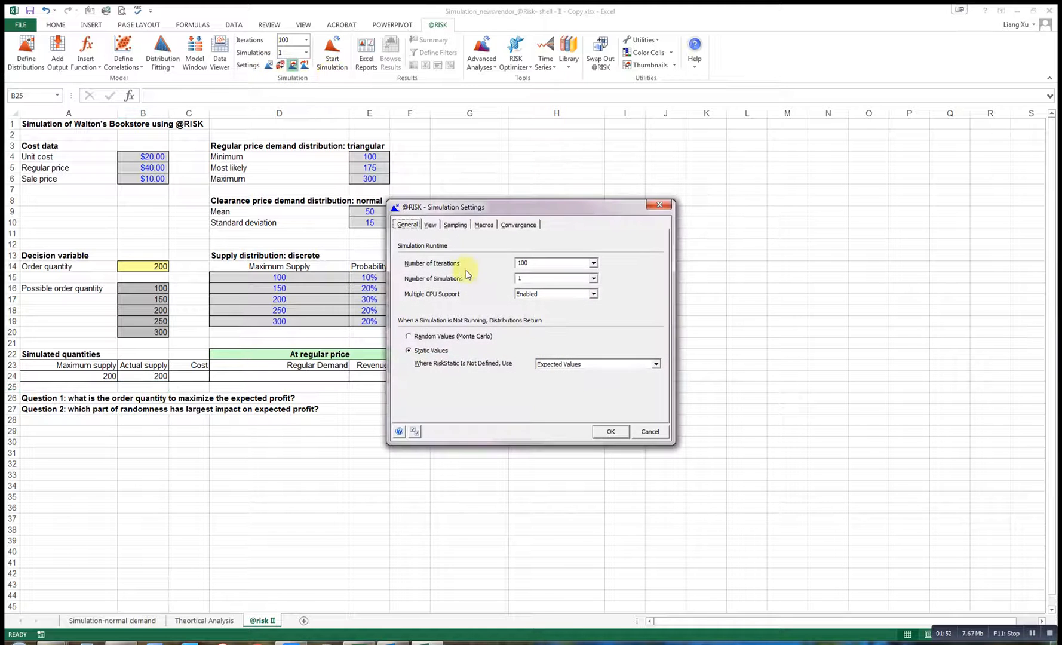
click(420, 338)
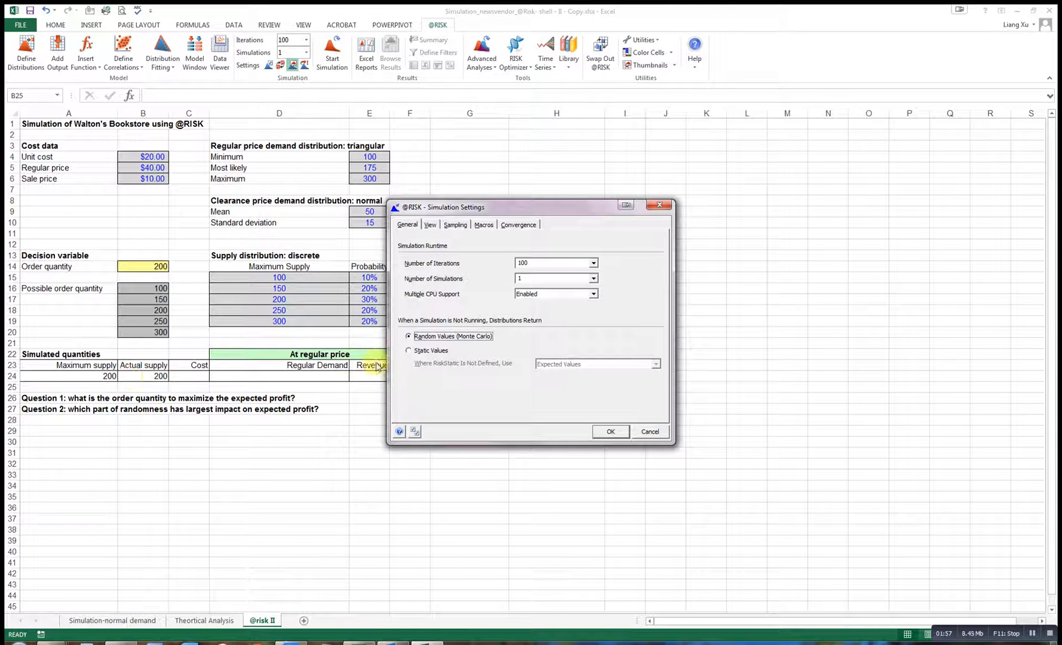
click(610, 432)
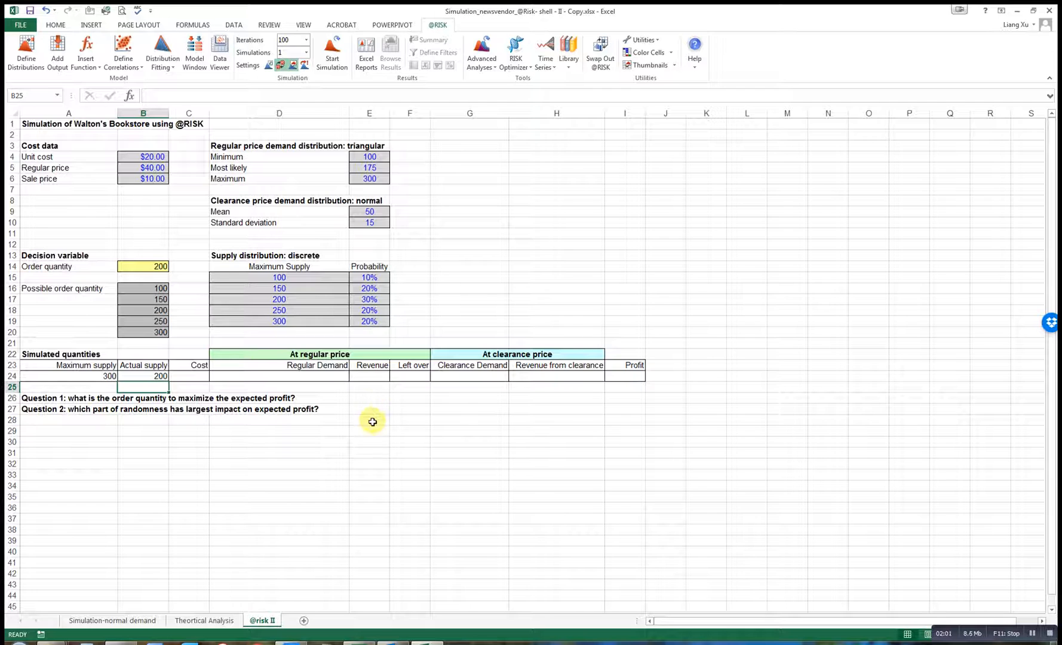
key(F9)
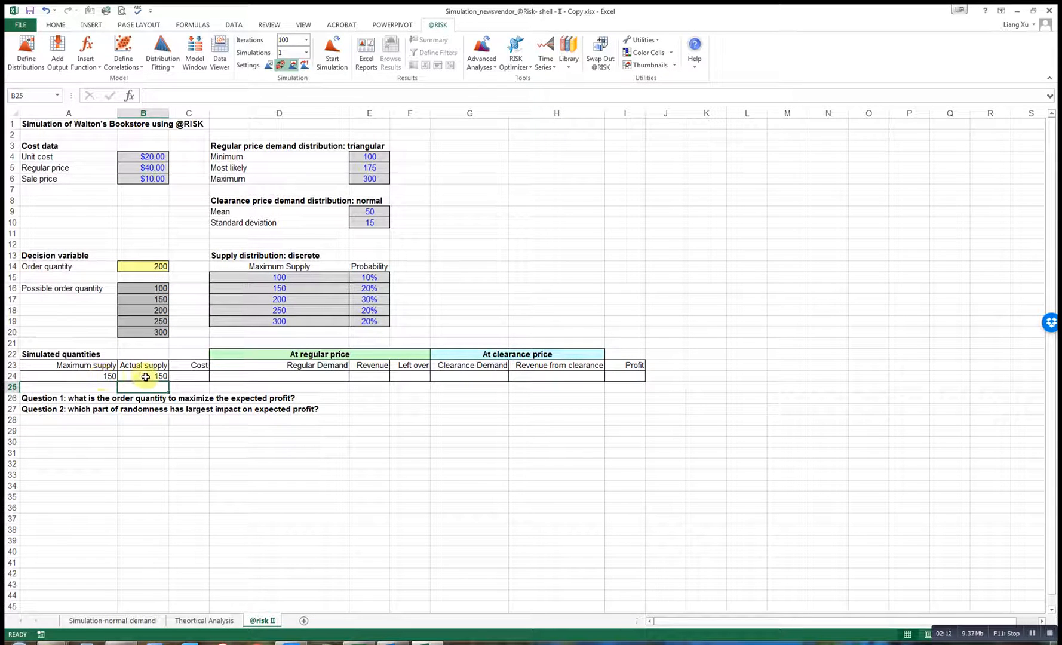
Calculate the cost in C24 as unit cost times actual supply with =B4*B24.
click(207, 376)
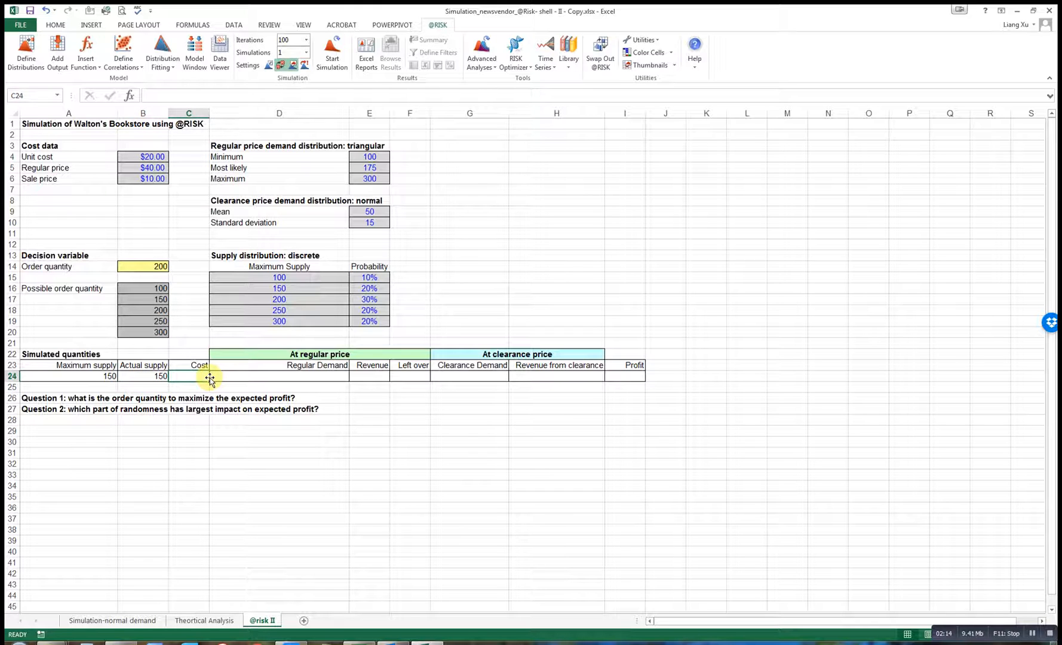
text(=)
click(152, 156)
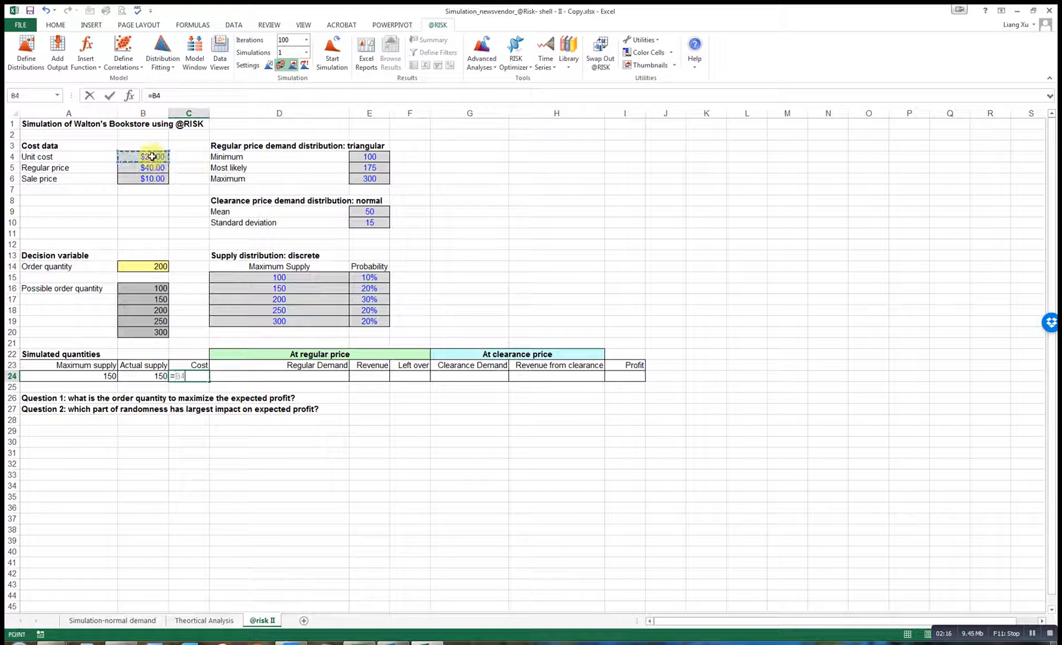
text(*)
click(150, 377)
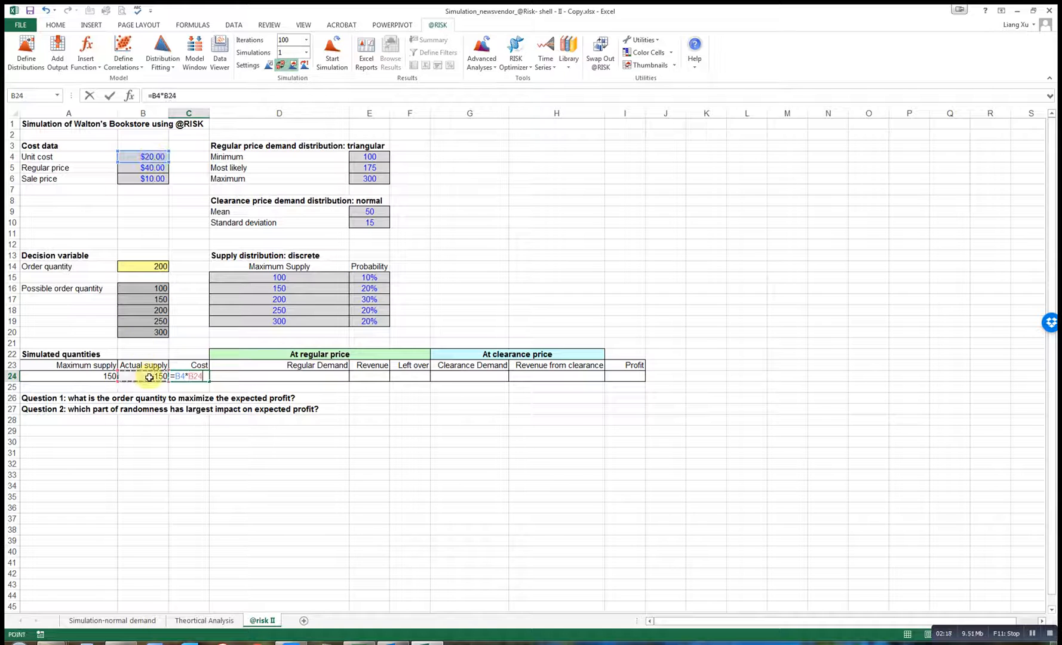
key(Return)
click(330, 375)
text(=)
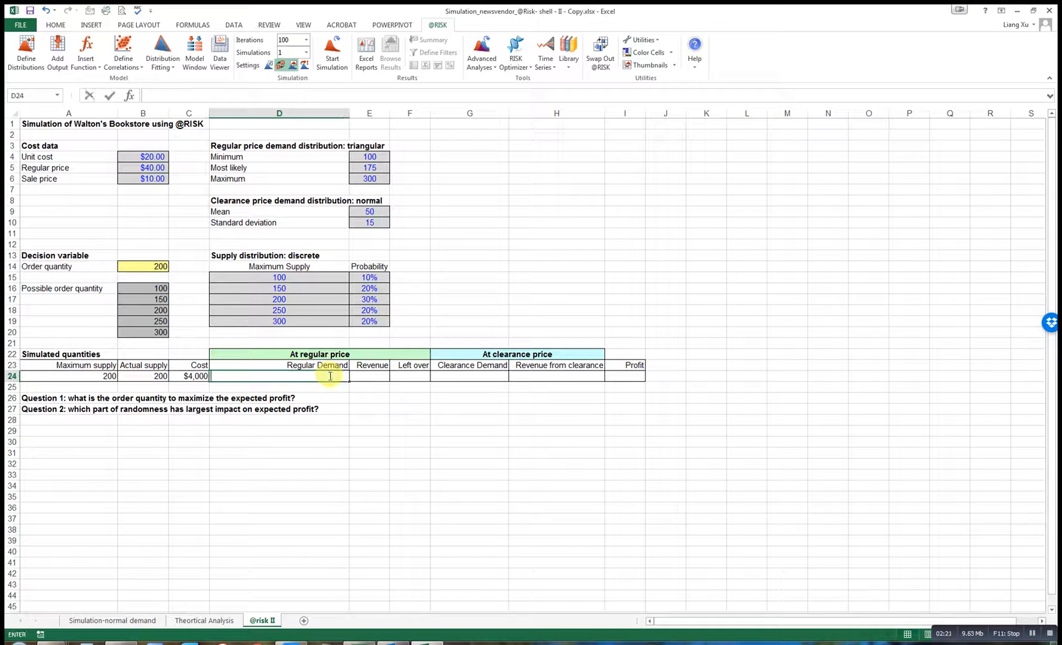
click(334, 406)
click(325, 377)
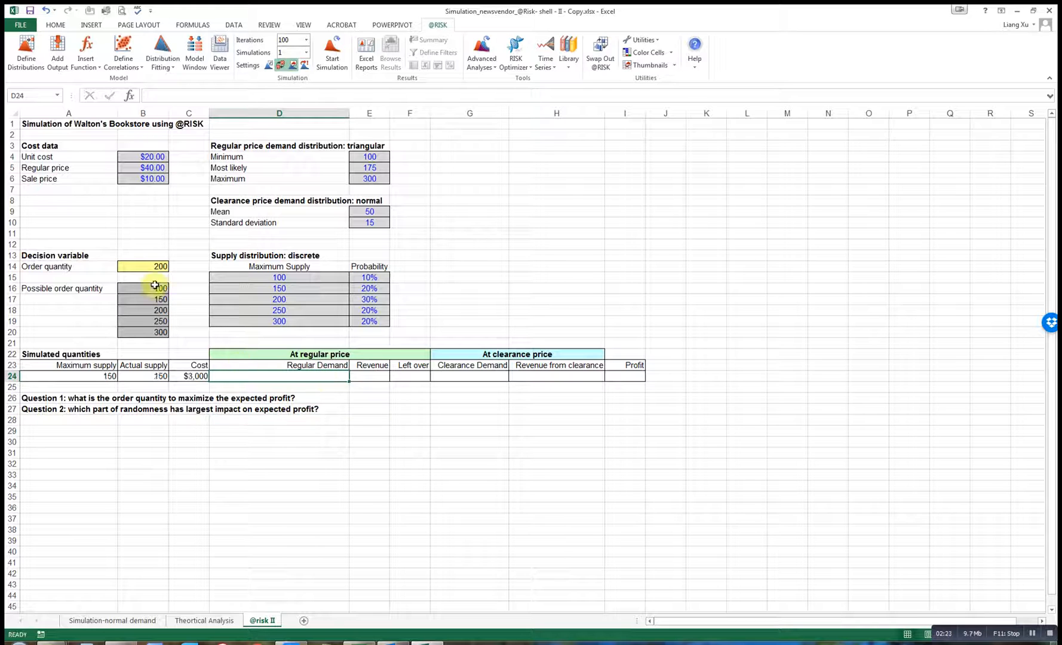
click(26, 62)
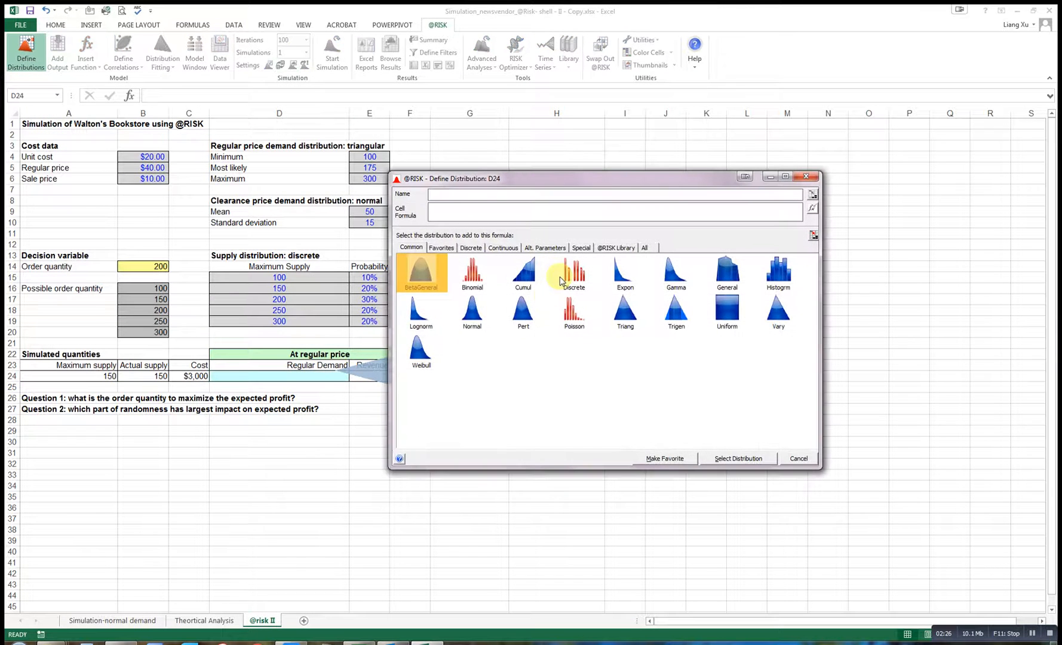
double_click(624, 307)
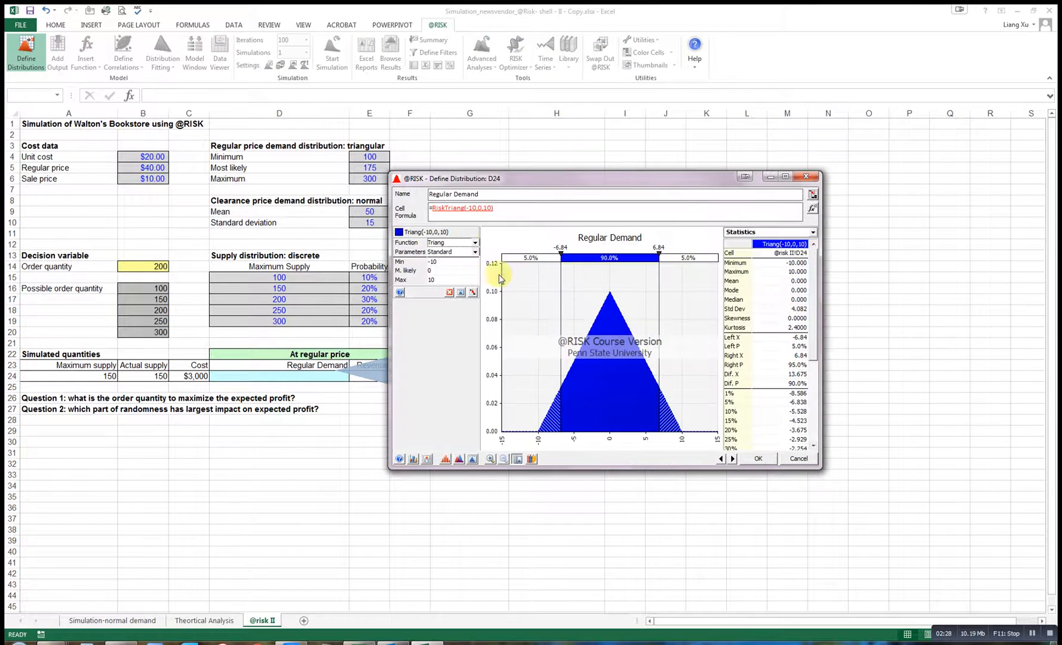
Set the regular demand distribution's minimum, most likely and maximum to E4, E5 and E6, and apply it to the cell.
drag(491, 179, 541, 189)
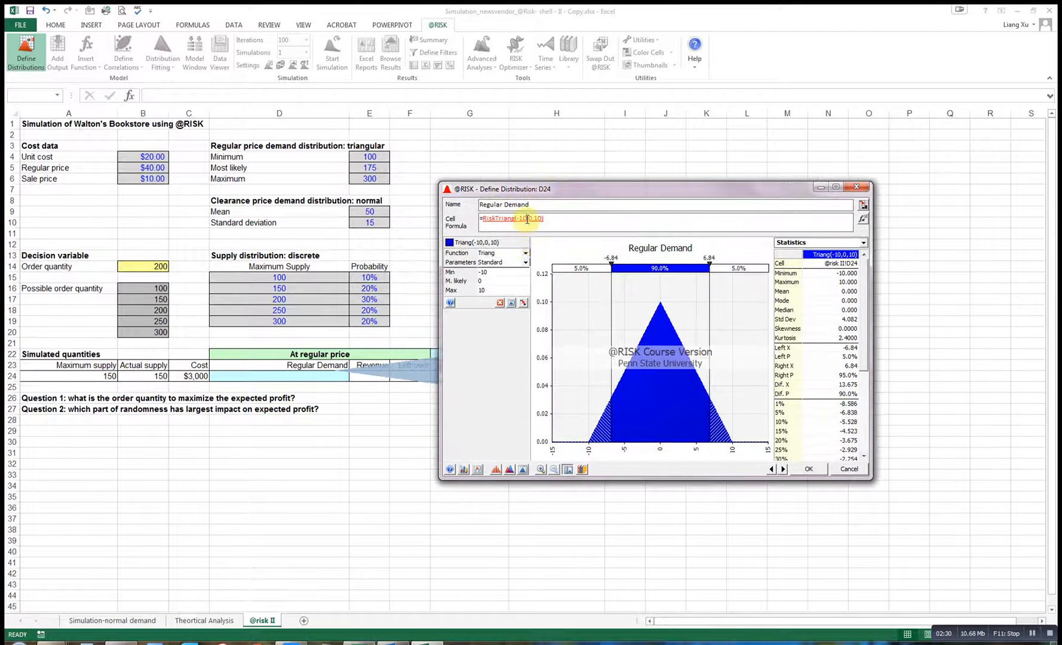
click(527, 218)
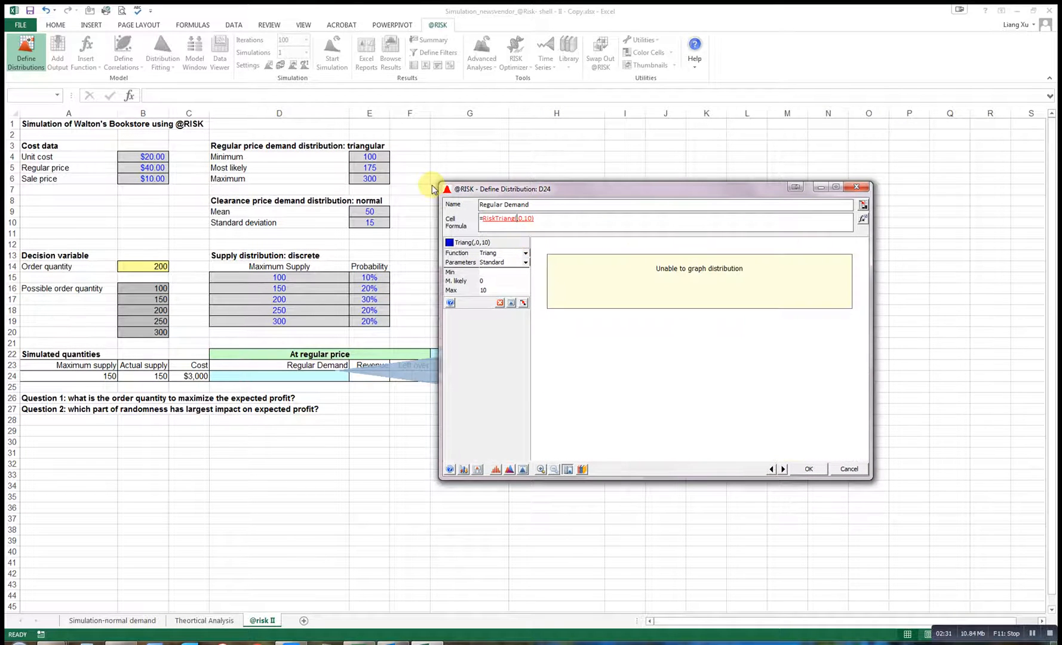
click(367, 158)
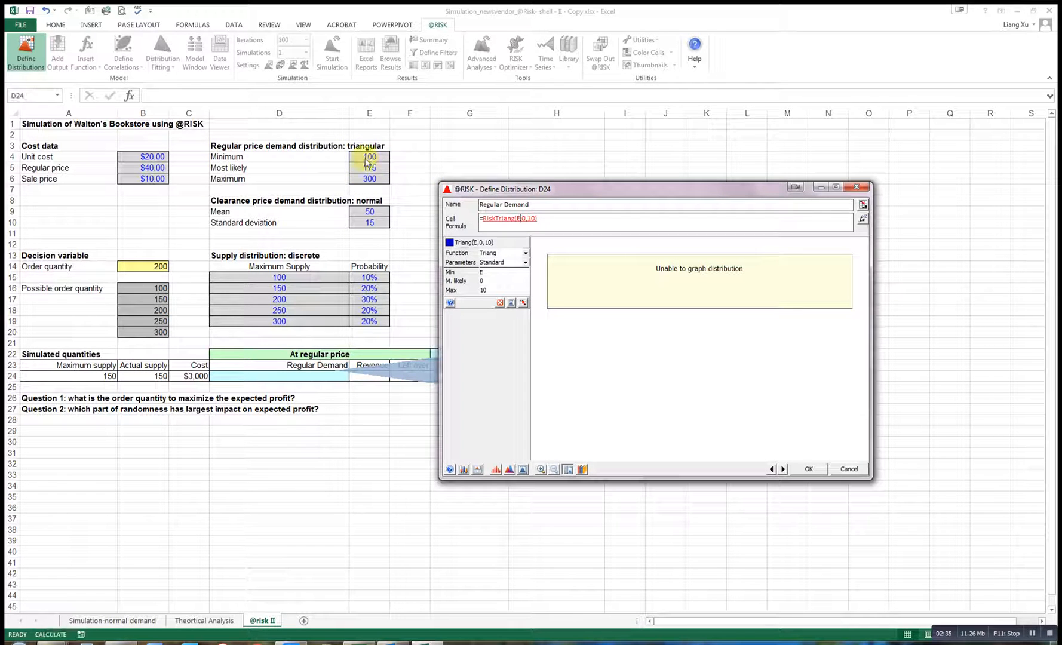
text(5)
text(5)
text(,E)
text(6)
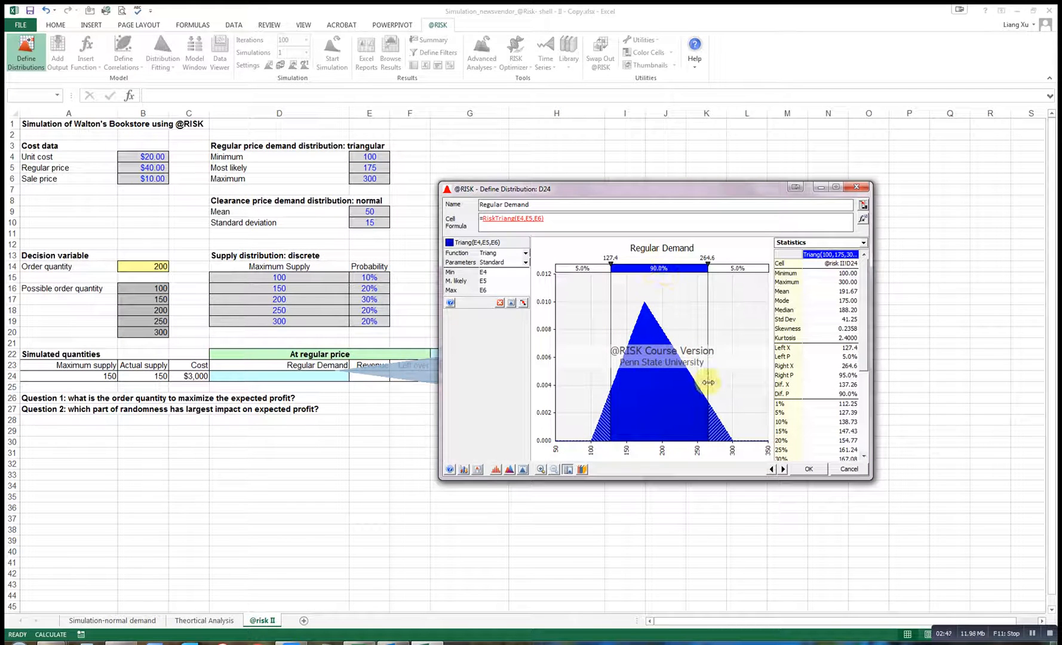
click(813, 472)
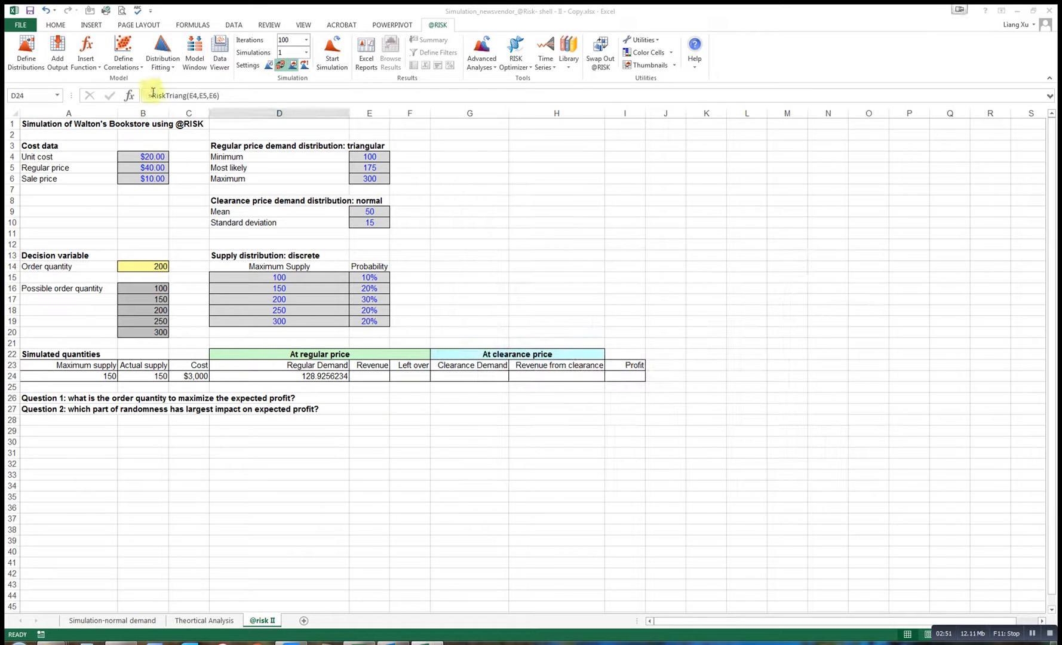
Round the simulated regular demand in D24 to whole units with =ROUND(RiskTriang(E4,E5,E6),0).
click(153, 95)
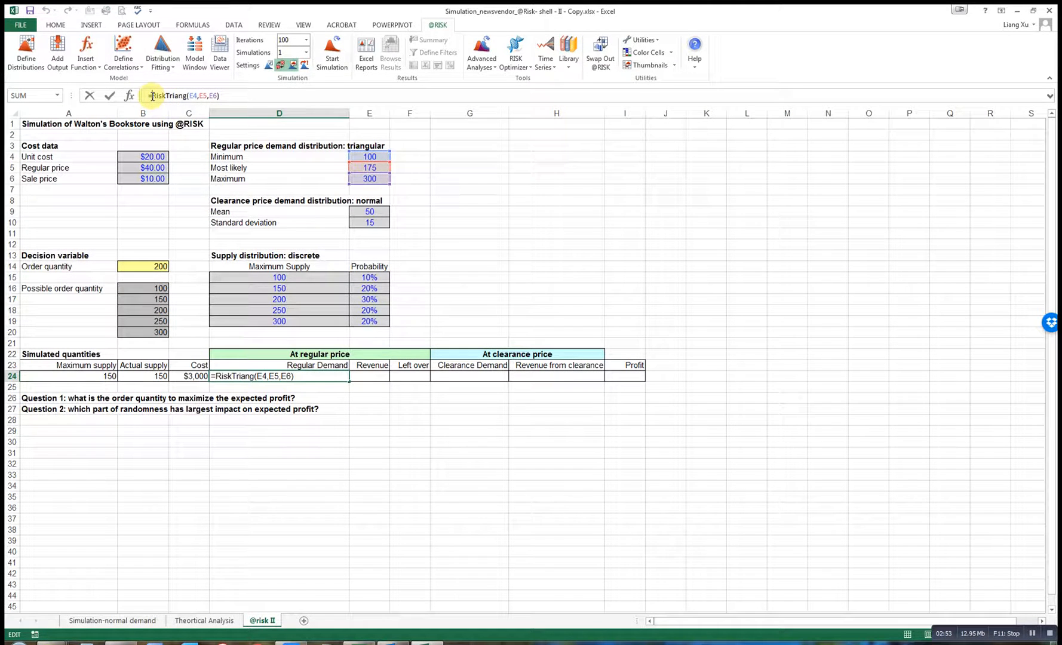
text(round()
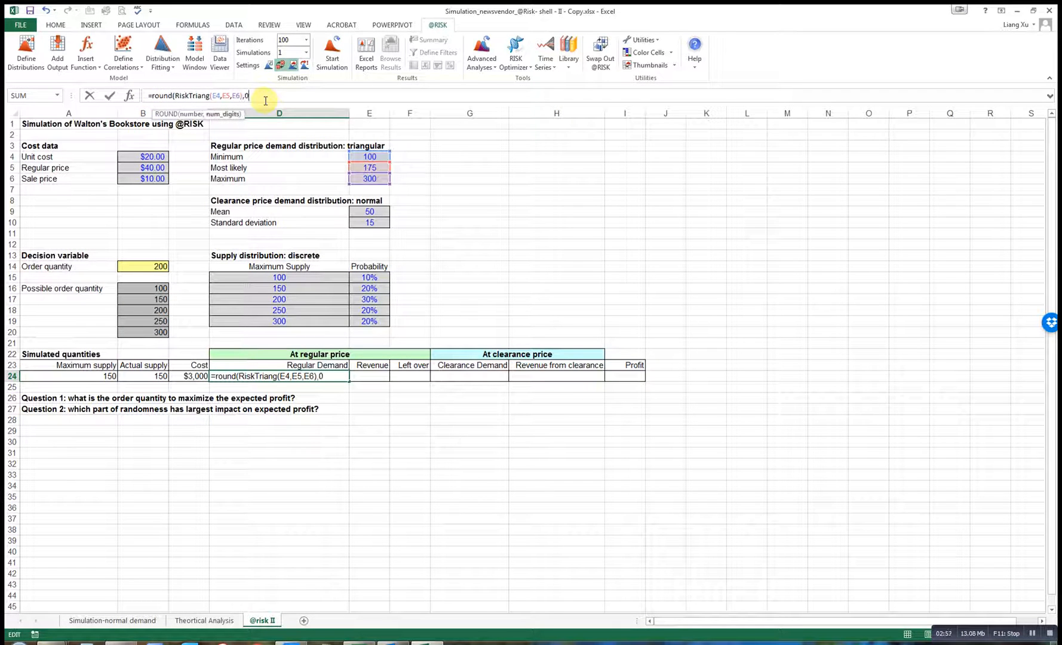
key(Return)
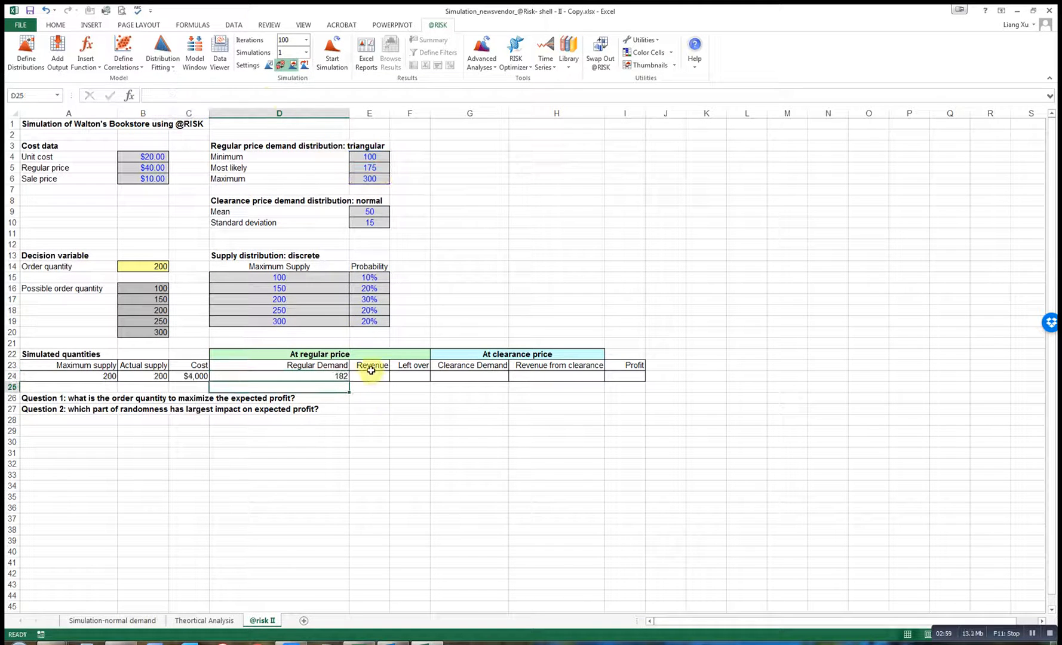
Calculate the regular-price revenue in E24 as regular price times the smaller of demand and actual supply with =B5*MIN(D24,B24).
click(370, 369)
click(383, 379)
text(=)
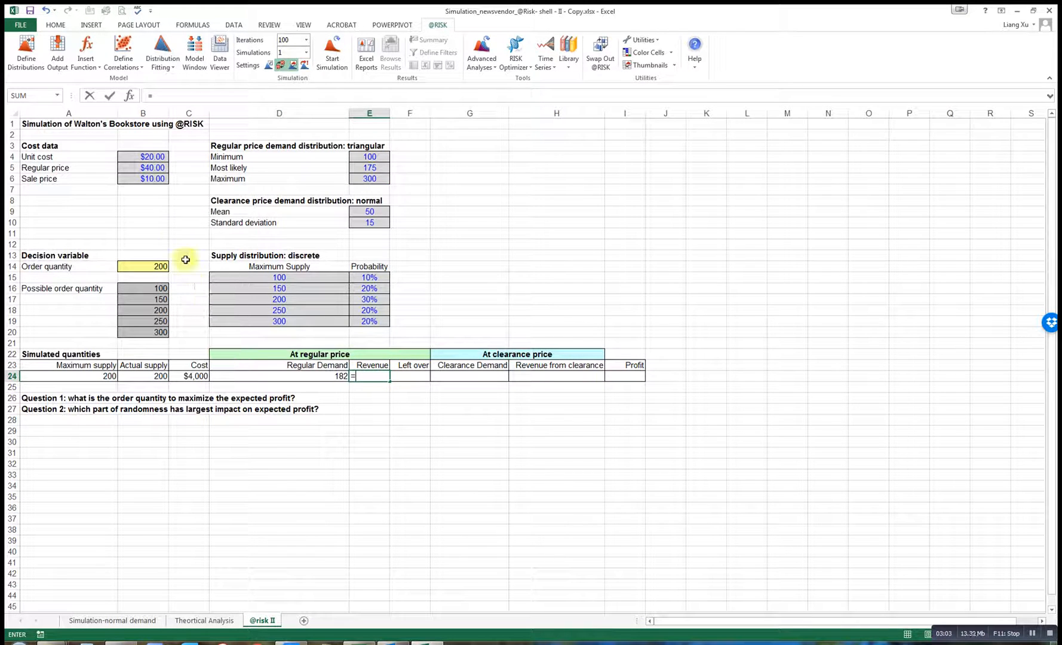
click(149, 168)
text(*)
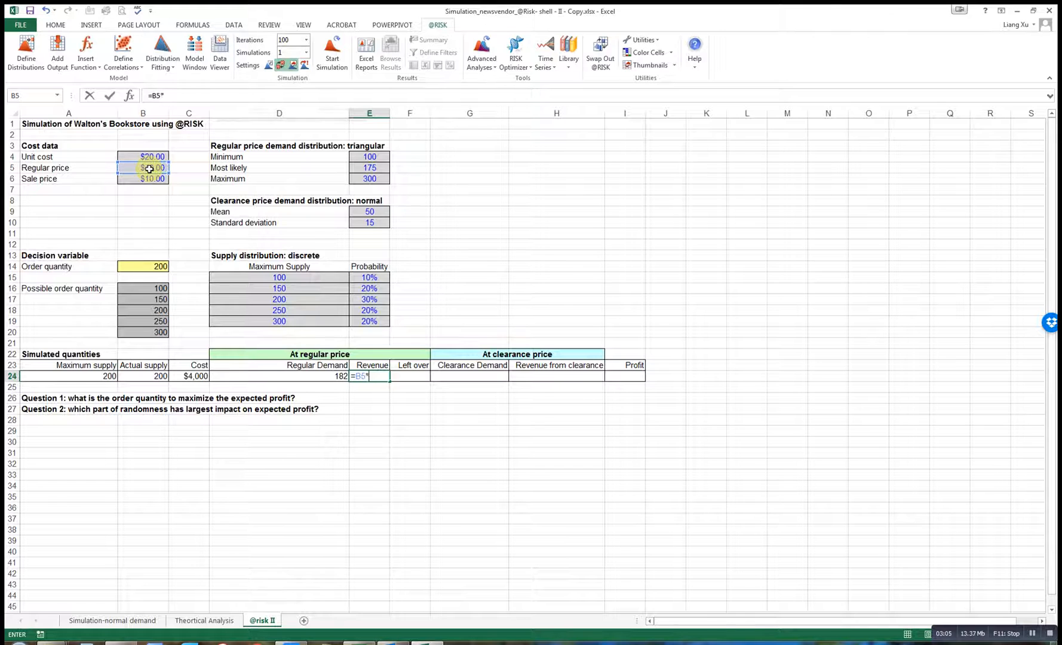
text(min()
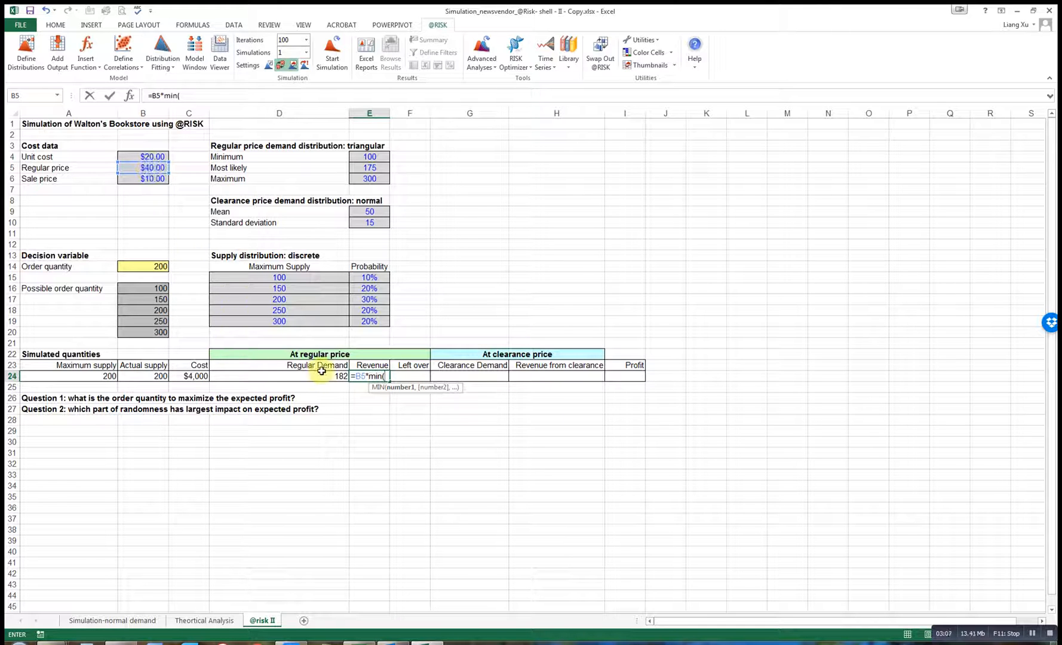
click(321, 374)
text(,)
click(151, 378)
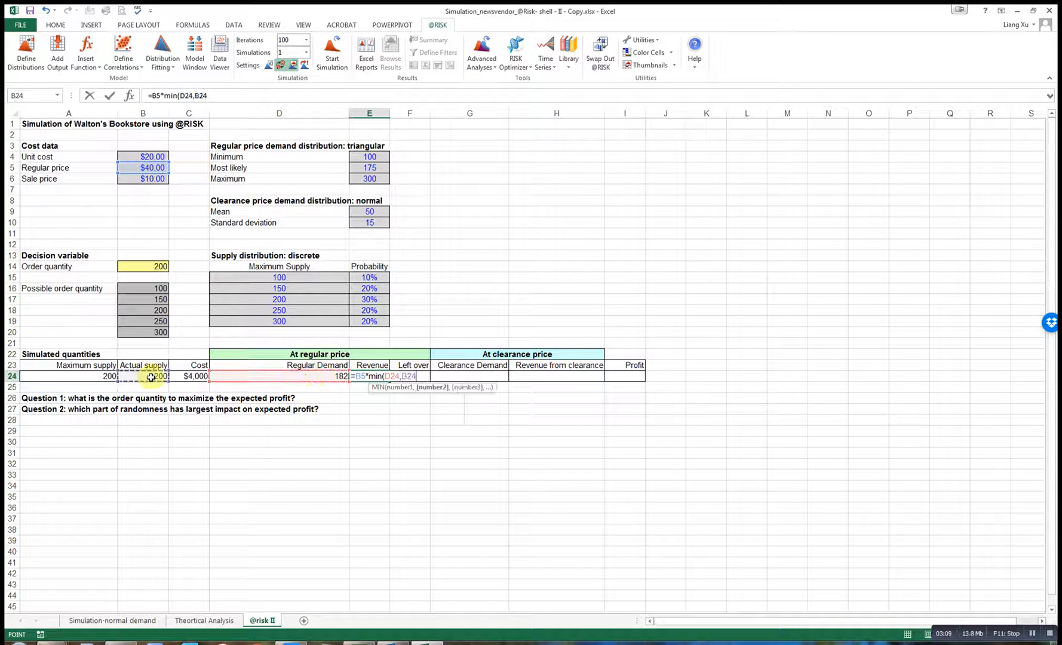
text())
key(Return)
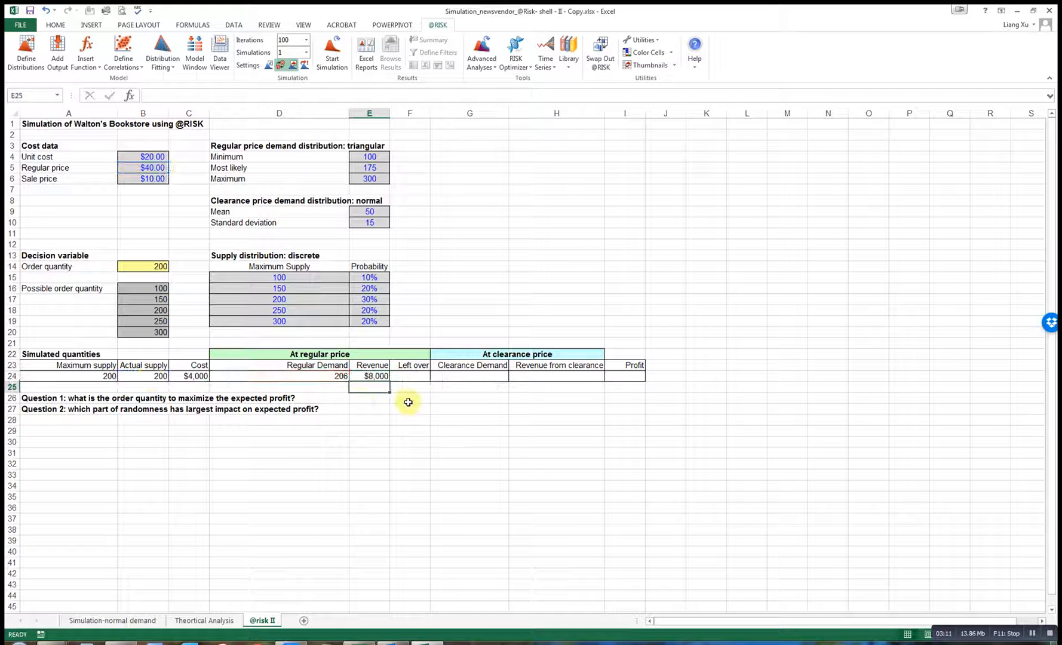
Calculate the left-over quantity in F24 as actual supply minus regular demand, floored at zero, with =MAX(B24-D24,0).
click(408, 375)
text(=max()
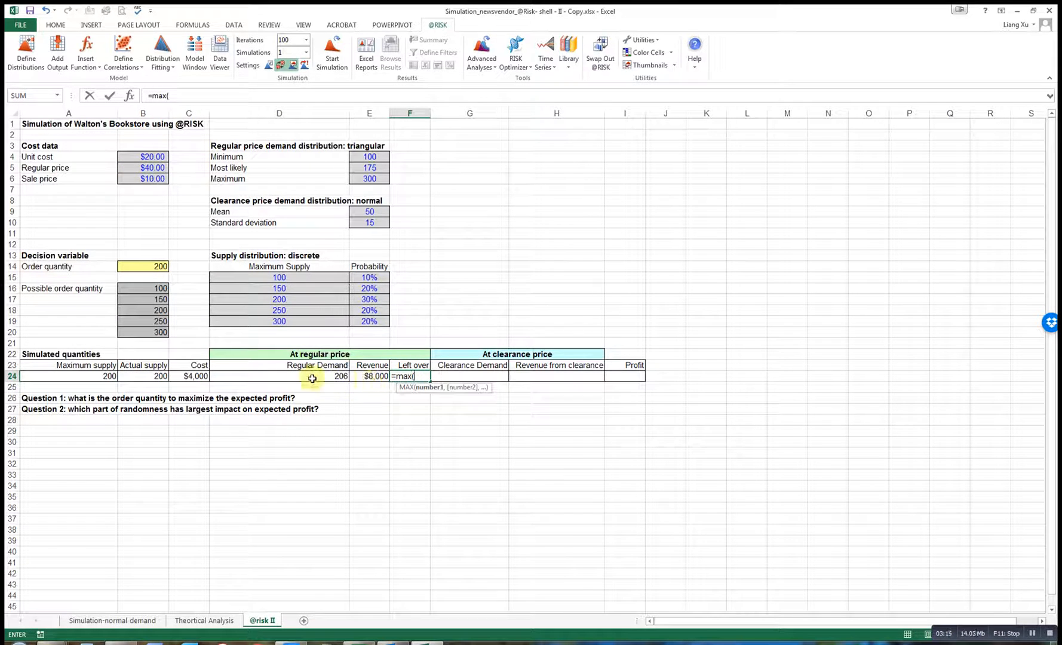
click(153, 266)
text(-)
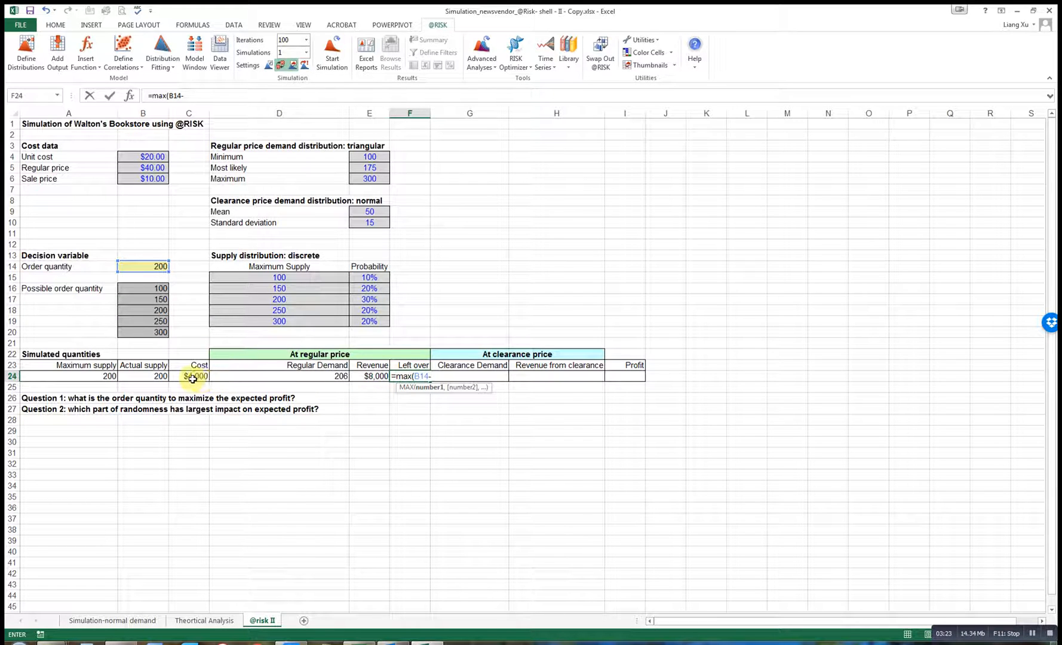
key(BackSpace)
key(BackSpace)
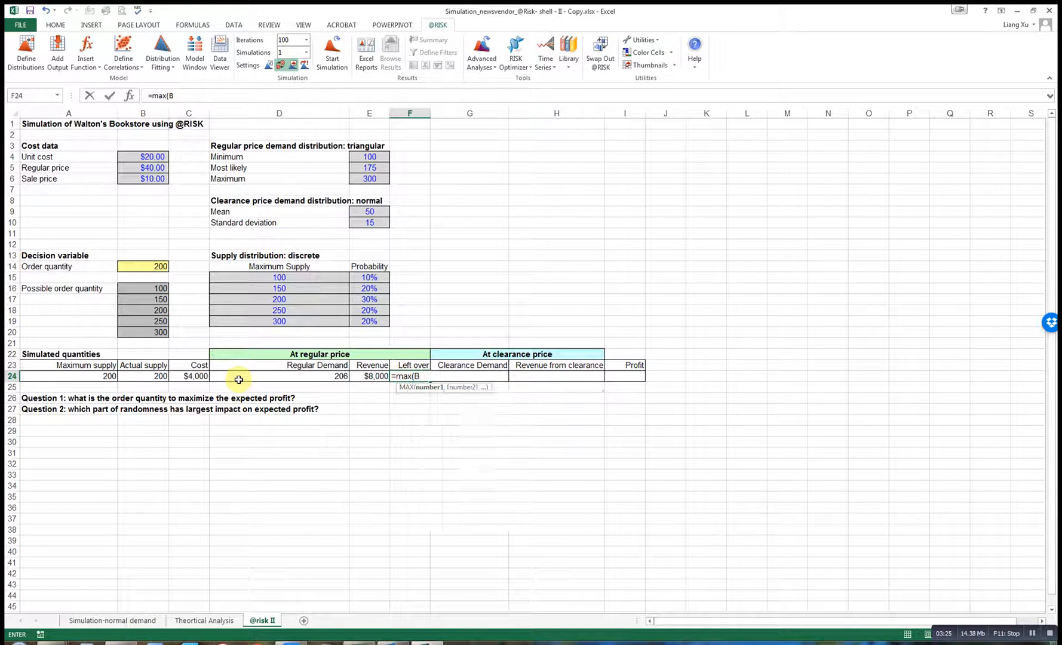
click(152, 377)
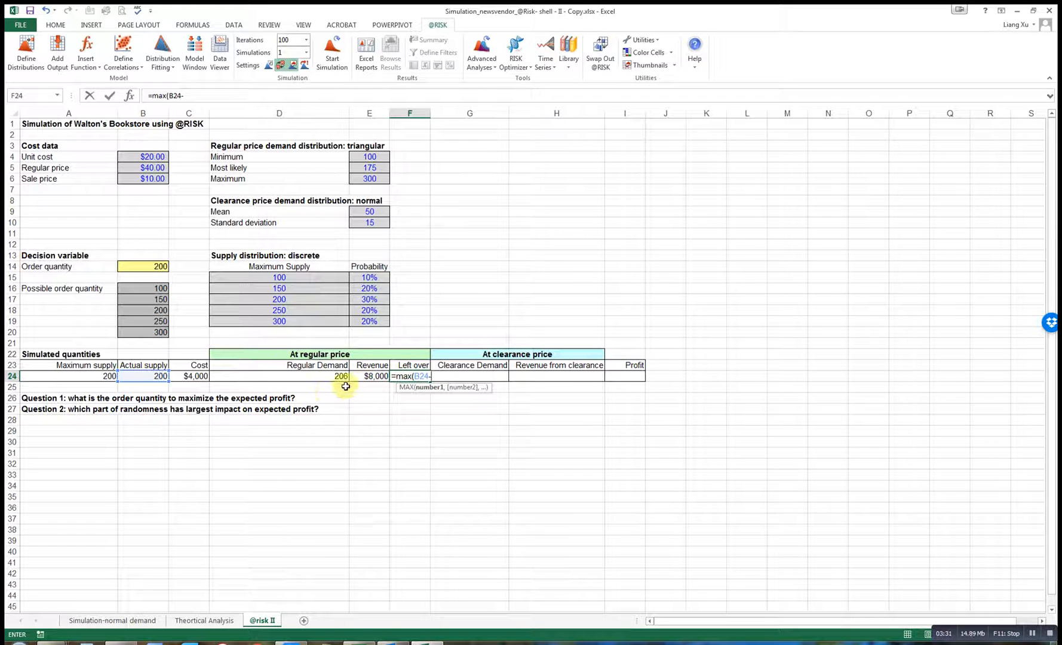
click(312, 376)
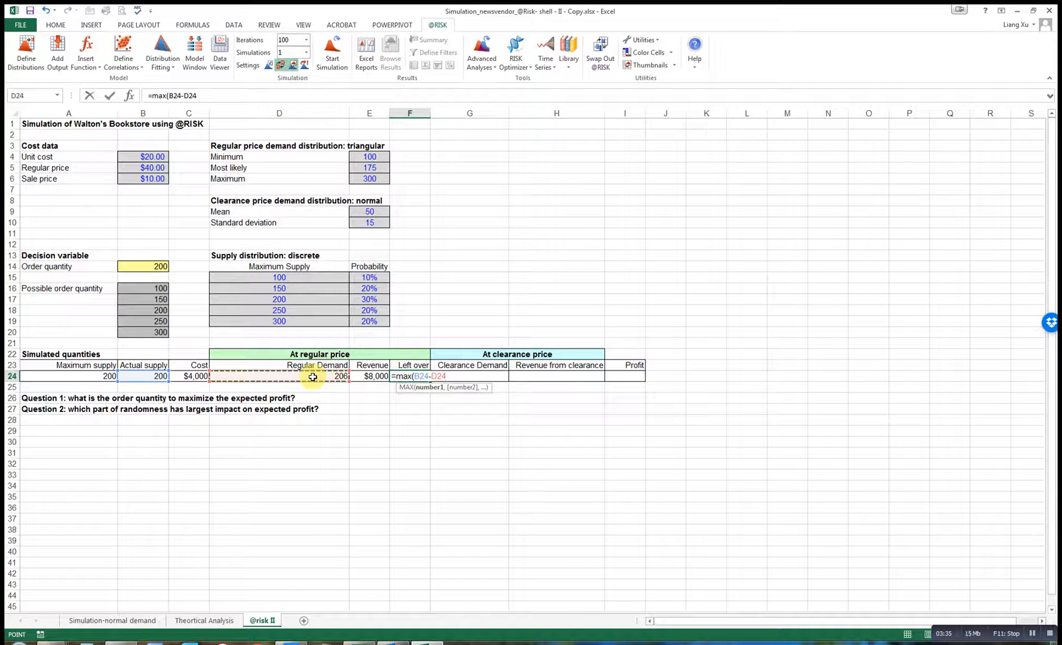
text(,0)
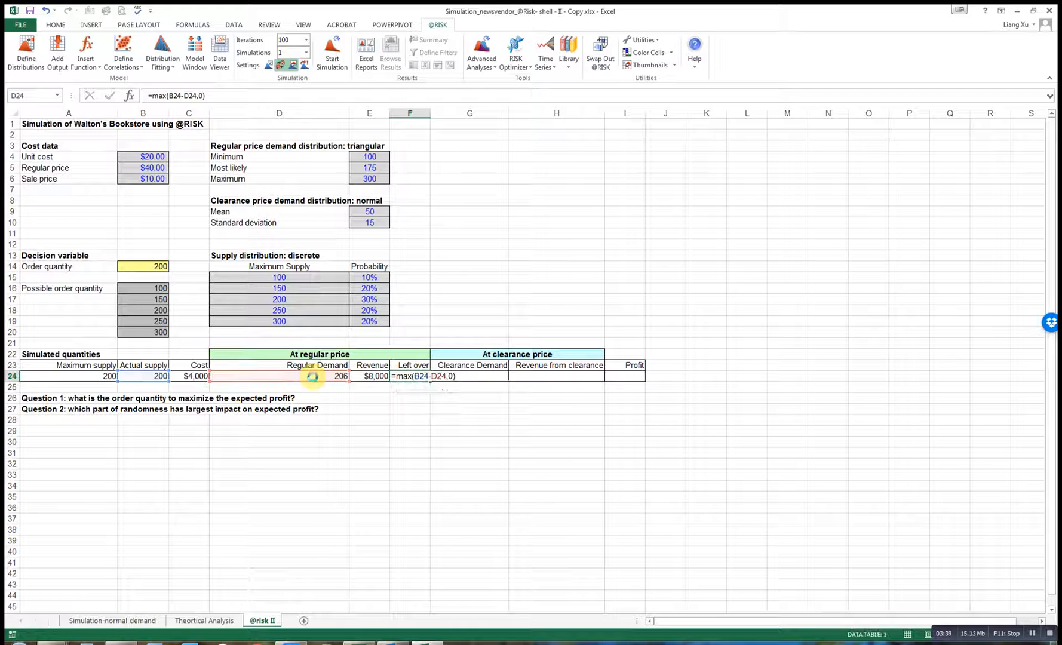
key(Return)
click(473, 378)
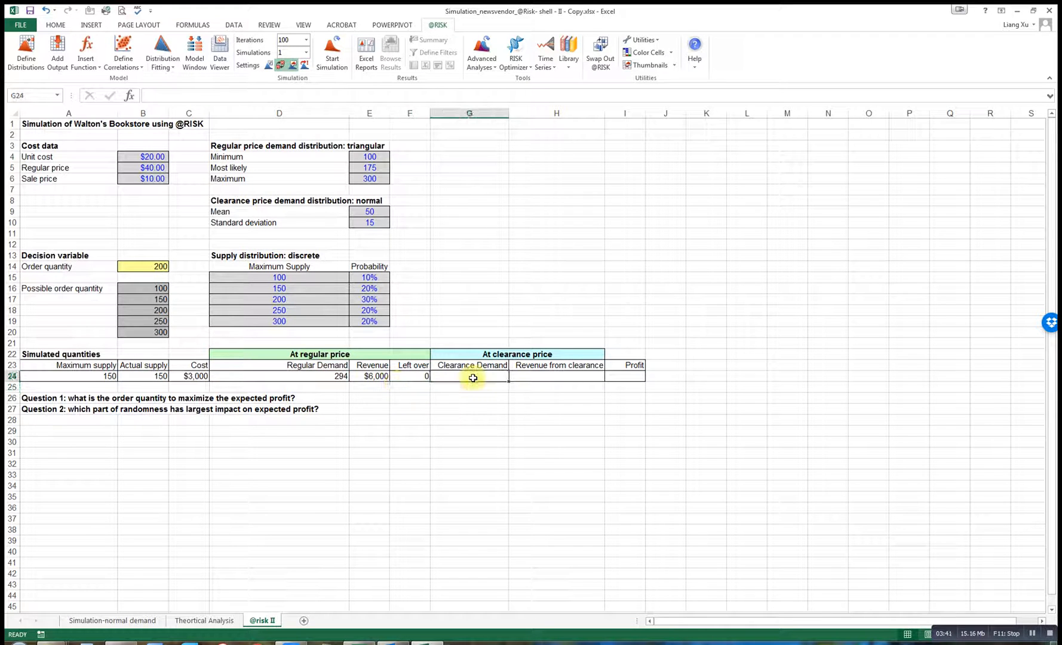
text(=)
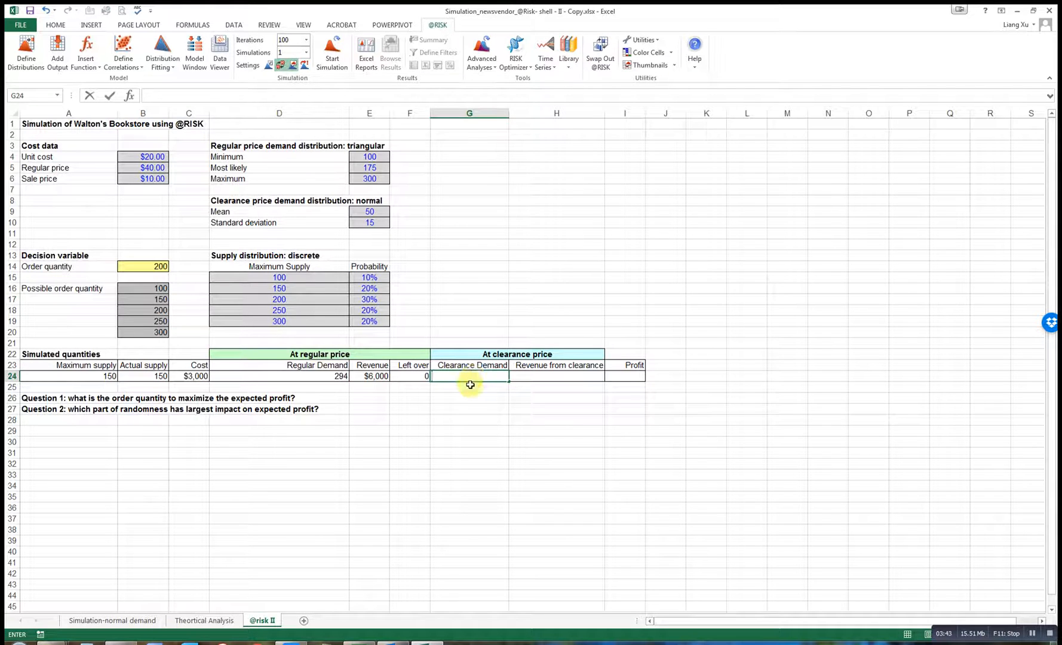
click(470, 386)
click(470, 378)
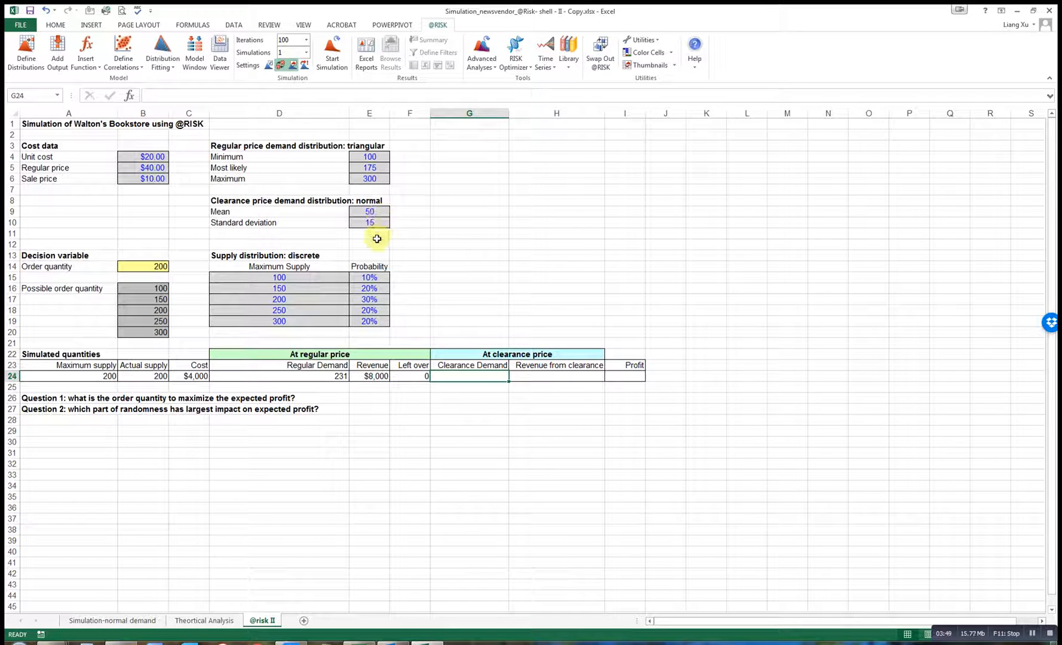
click(25, 49)
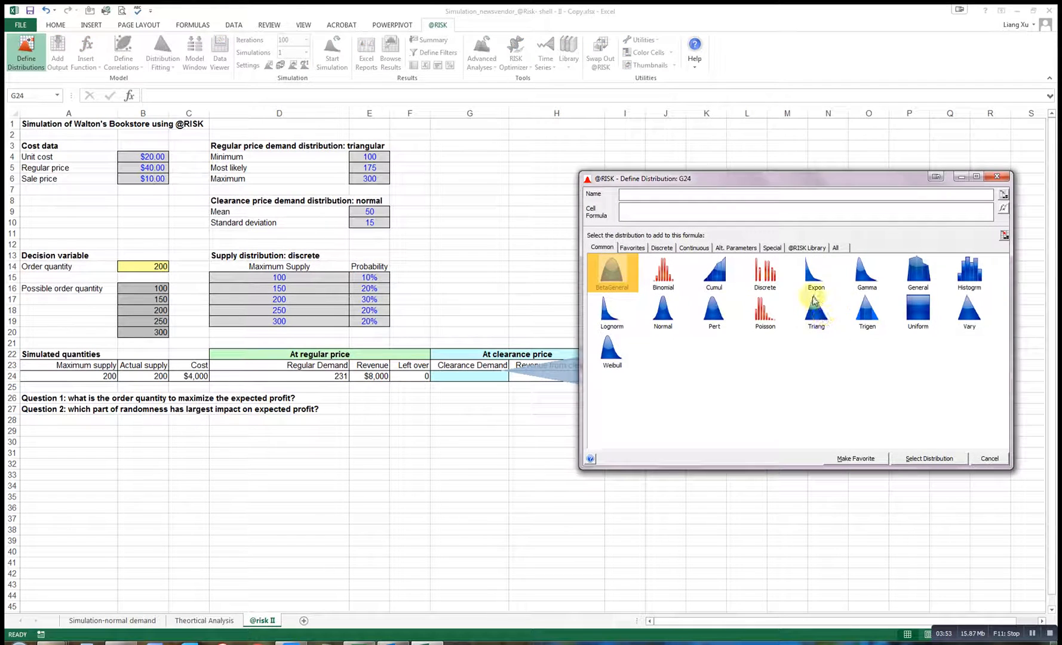
double_click(659, 324)
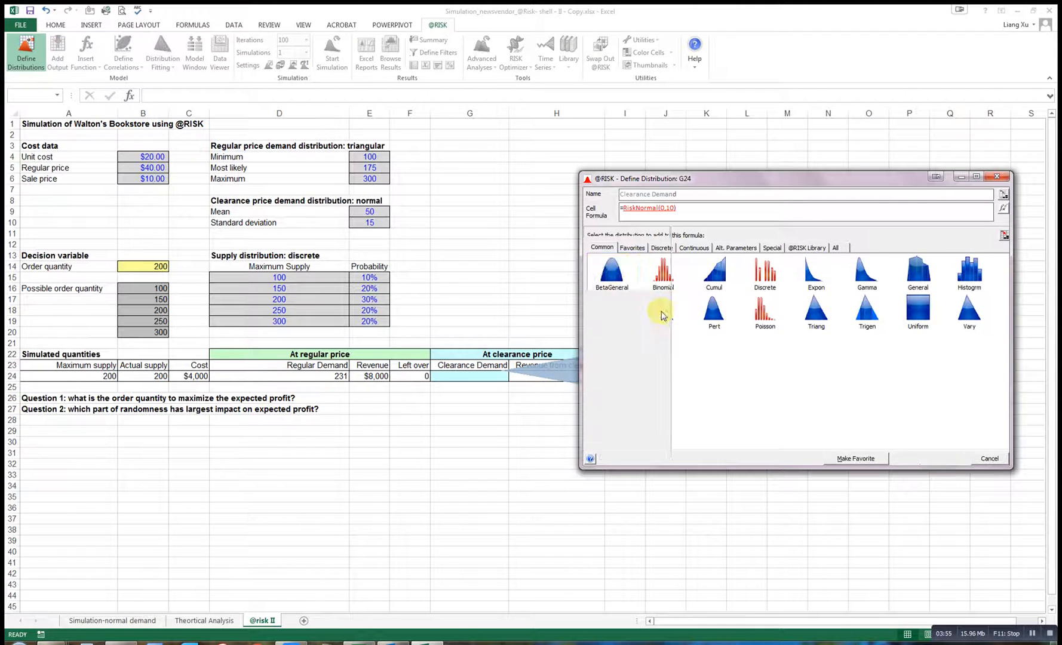
Set the clearance demand distribution's mean to E9 and standard deviation to E10, and apply it to the cell.
key(BackSpace)
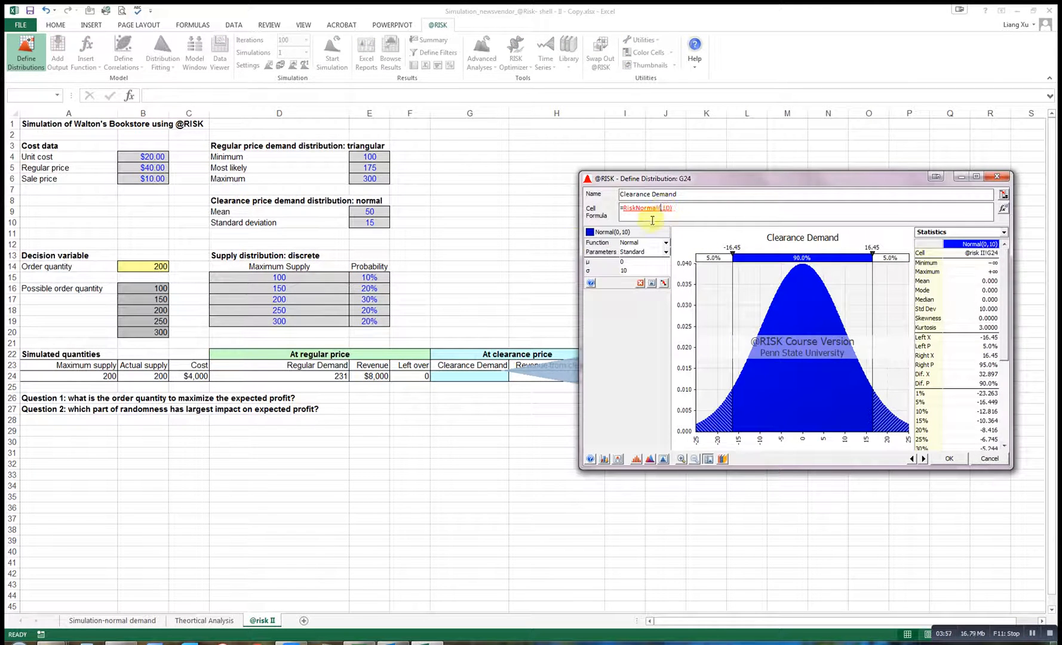
text(E)
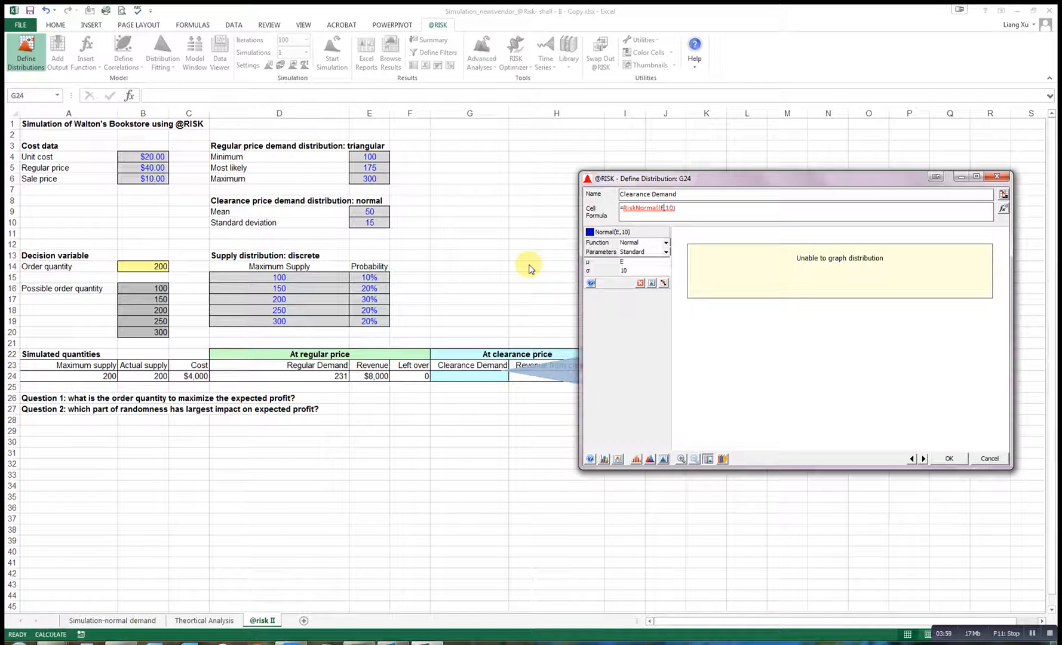
text(9,)
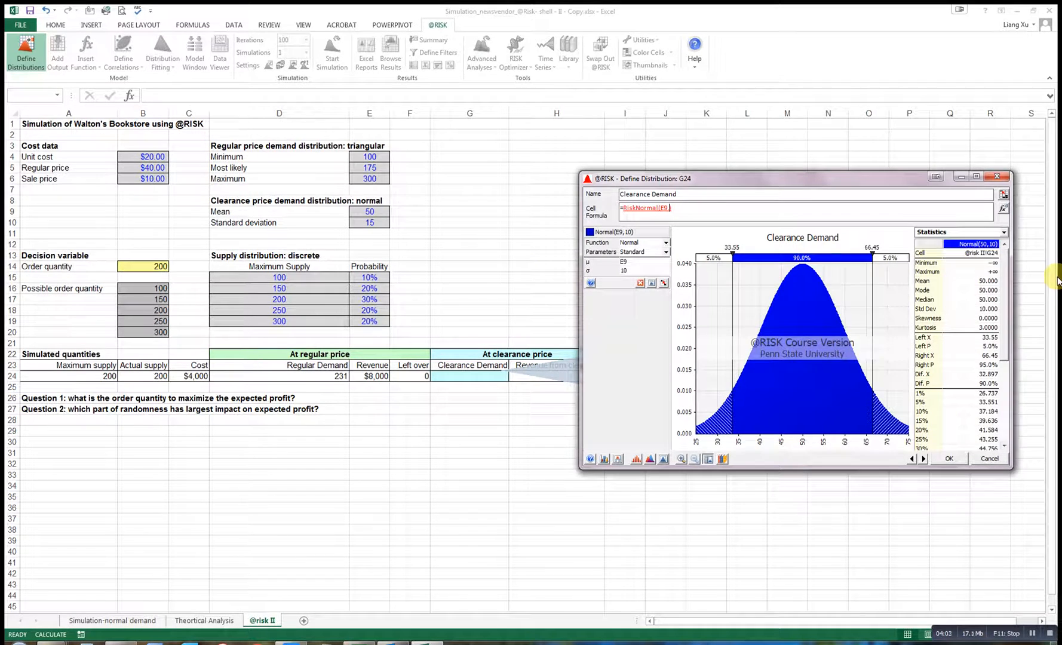
text(E)
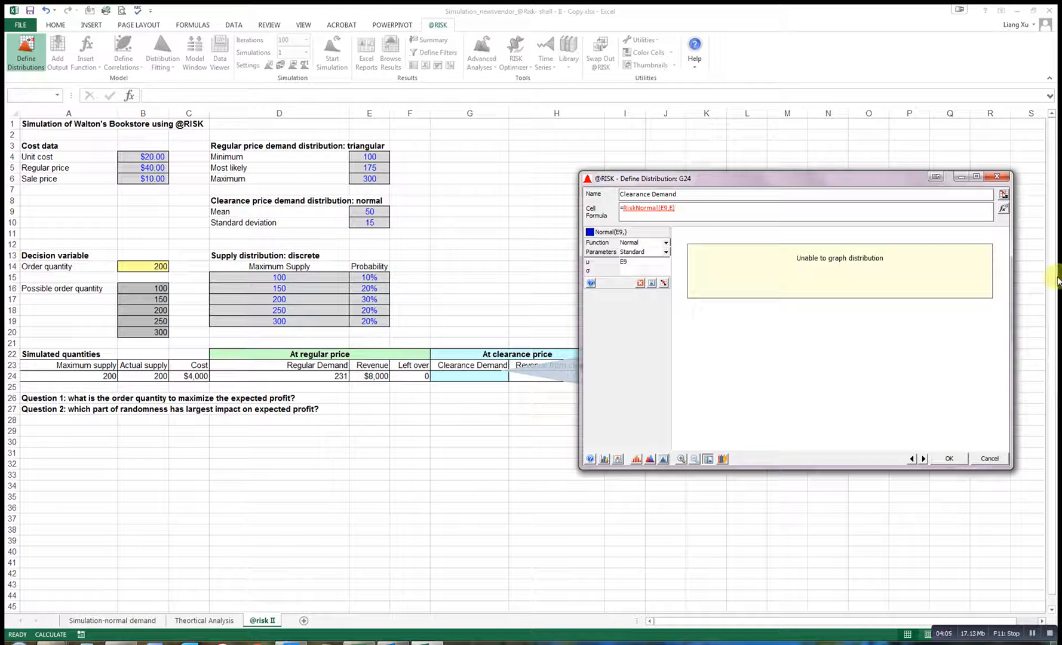
text(10)
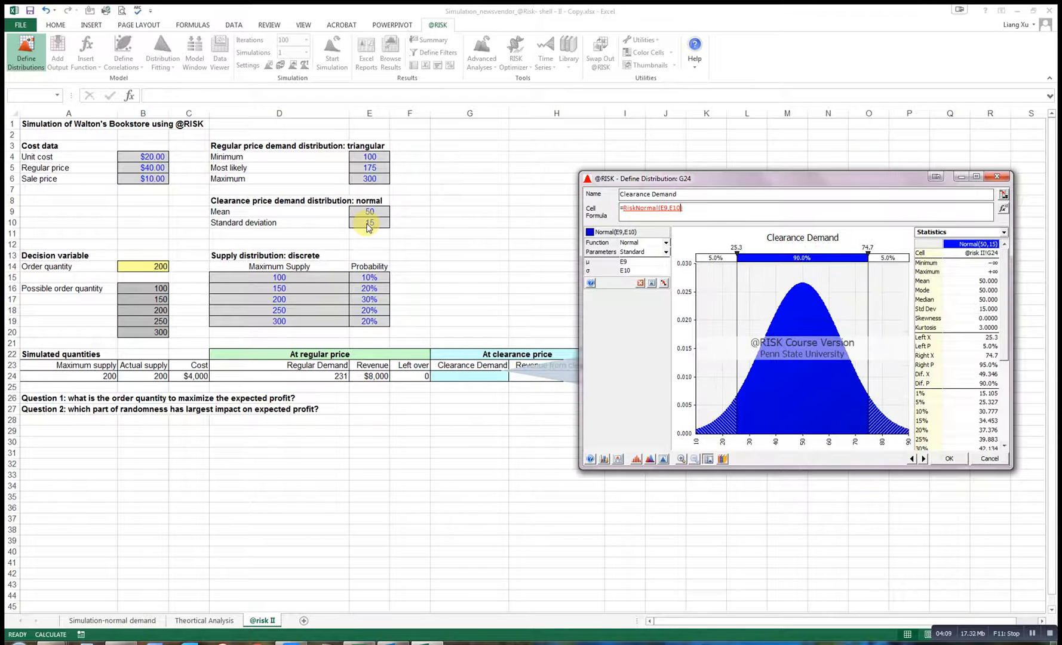
key(Return)
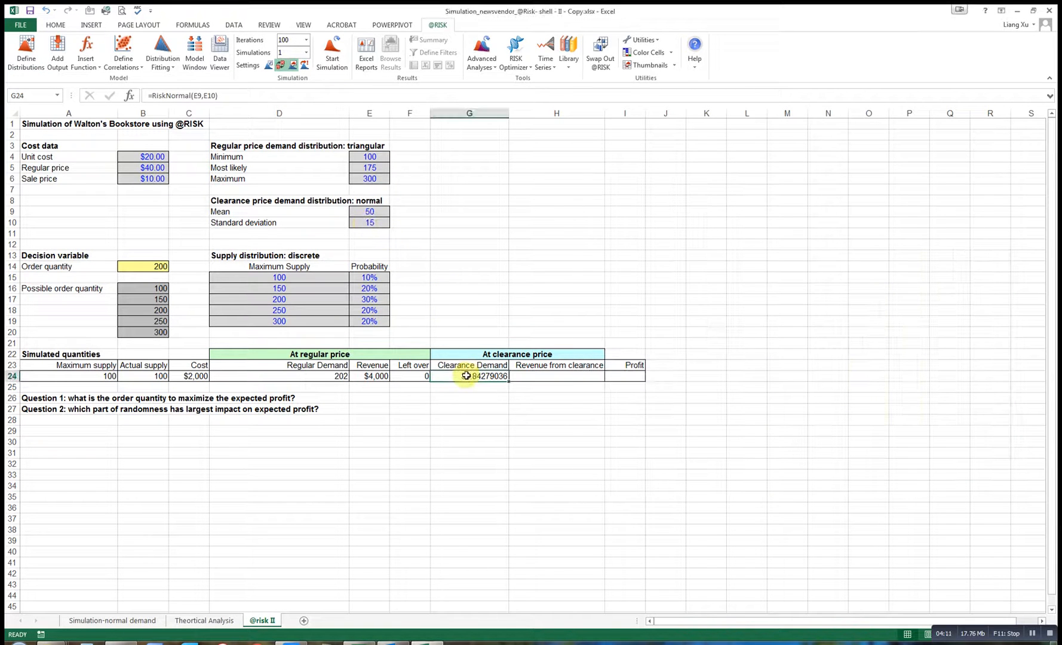
Round the simulated clearance demand in G24 to whole units with =ROUND(RiskNormal(E9,E10),0).
click(151, 95)
text(rou)
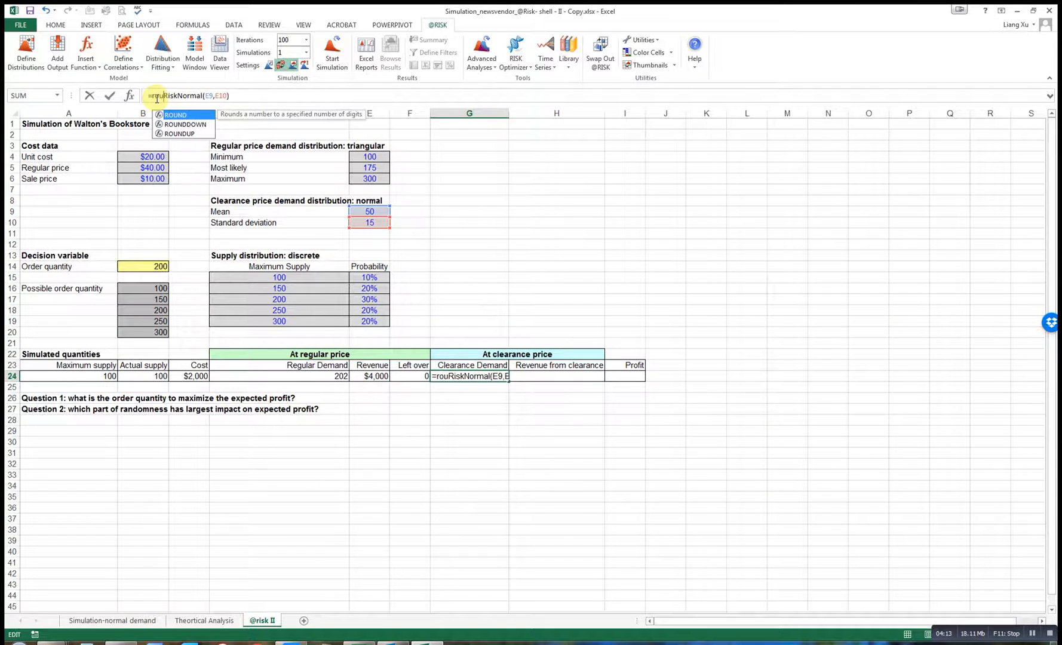
text(nd()
click(268, 96)
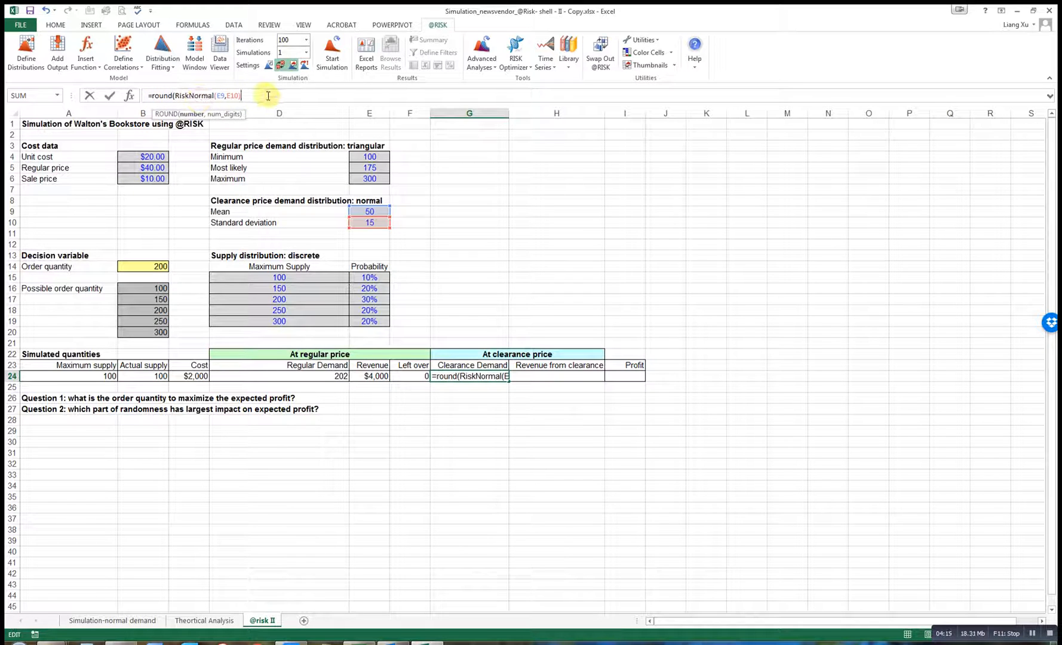
text(,0))
key(Return)
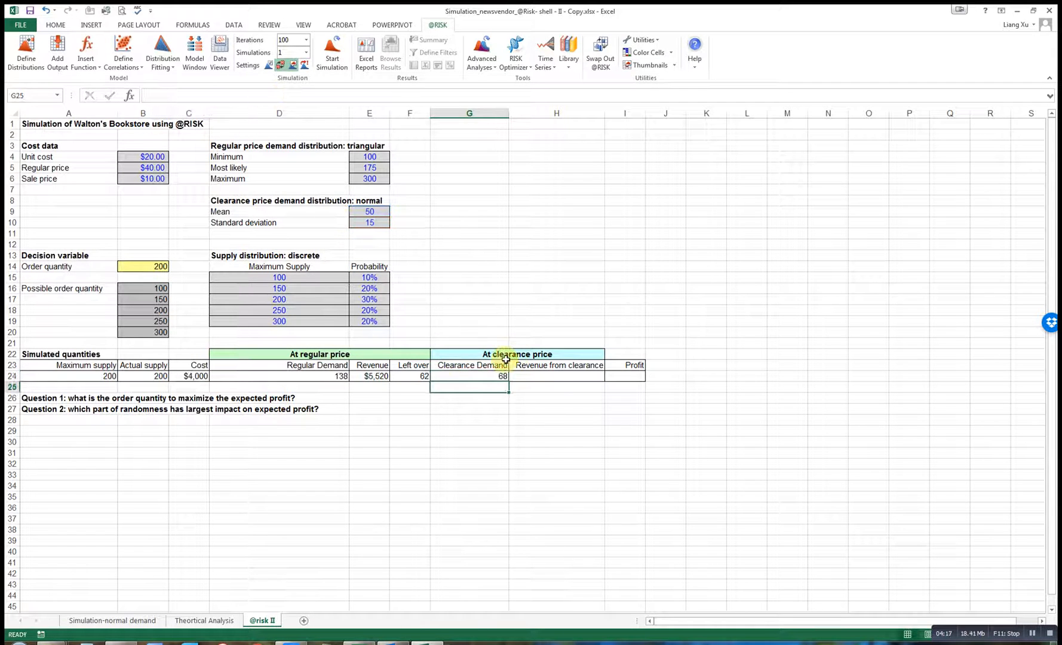
Calculate the revenue from clearance in H24 as sale price times the smaller of left-over stock and clearance demand with =B6*MIN(F24,G24).
click(548, 375)
text(=)
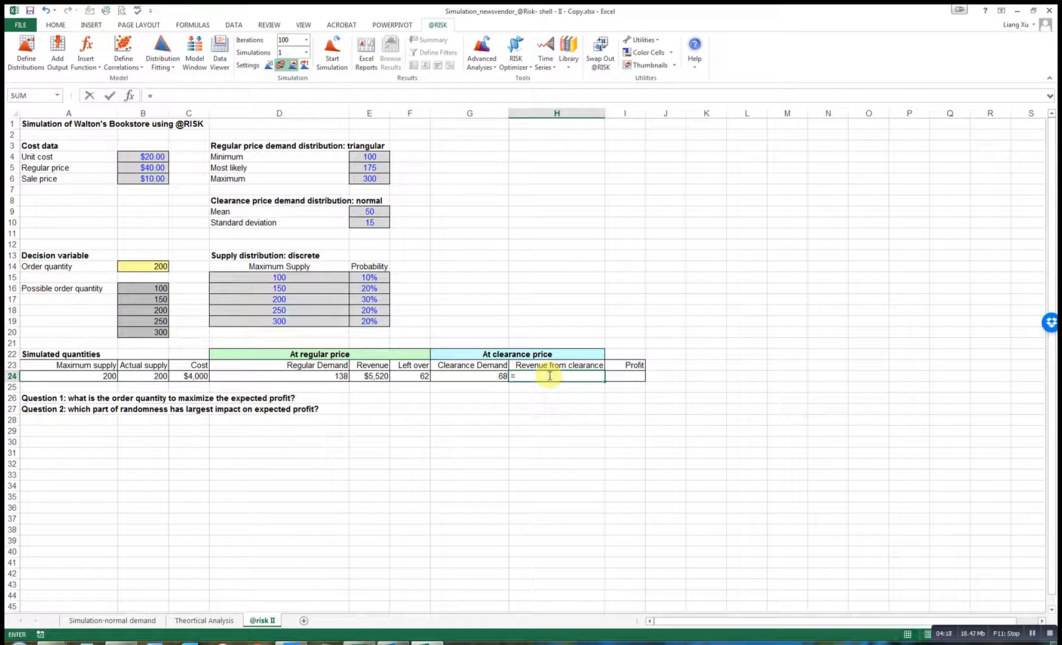
click(148, 180)
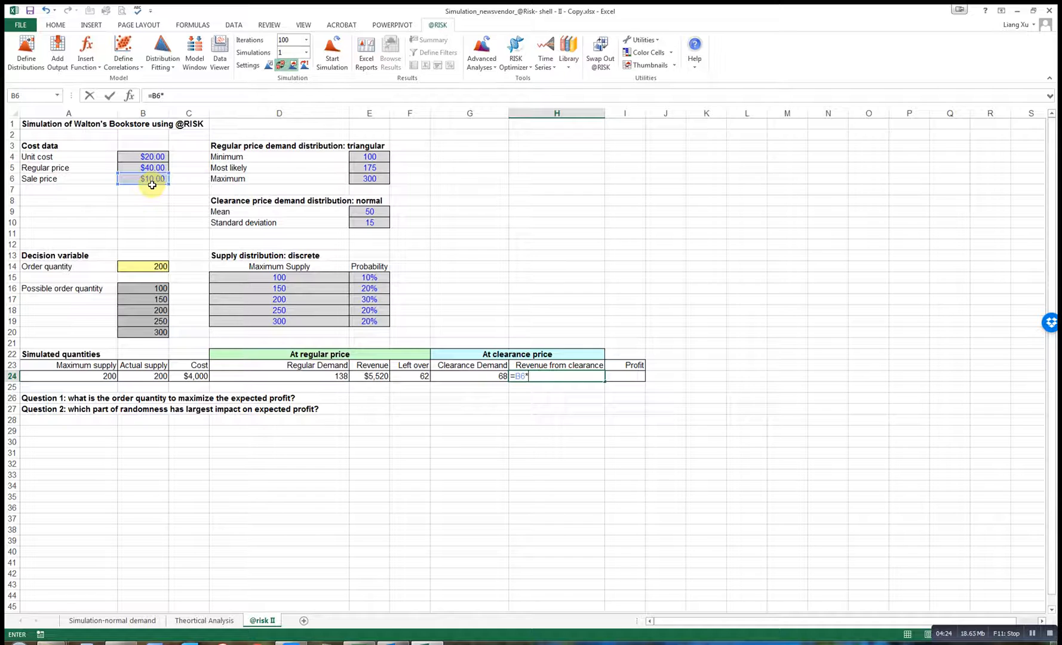
text(*min()
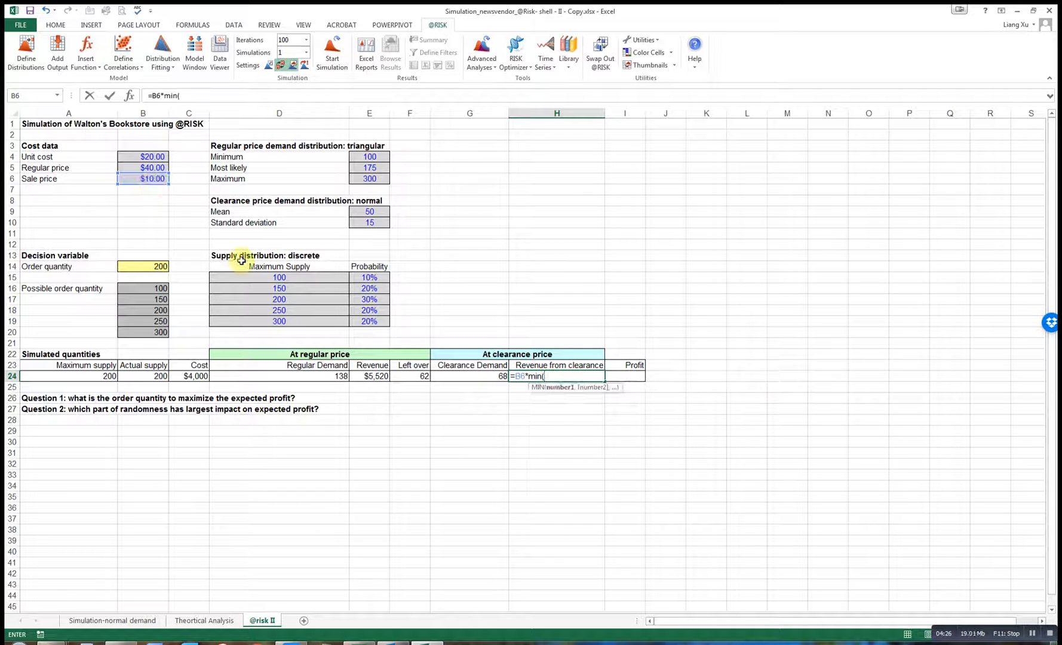
click(414, 376)
text(,)
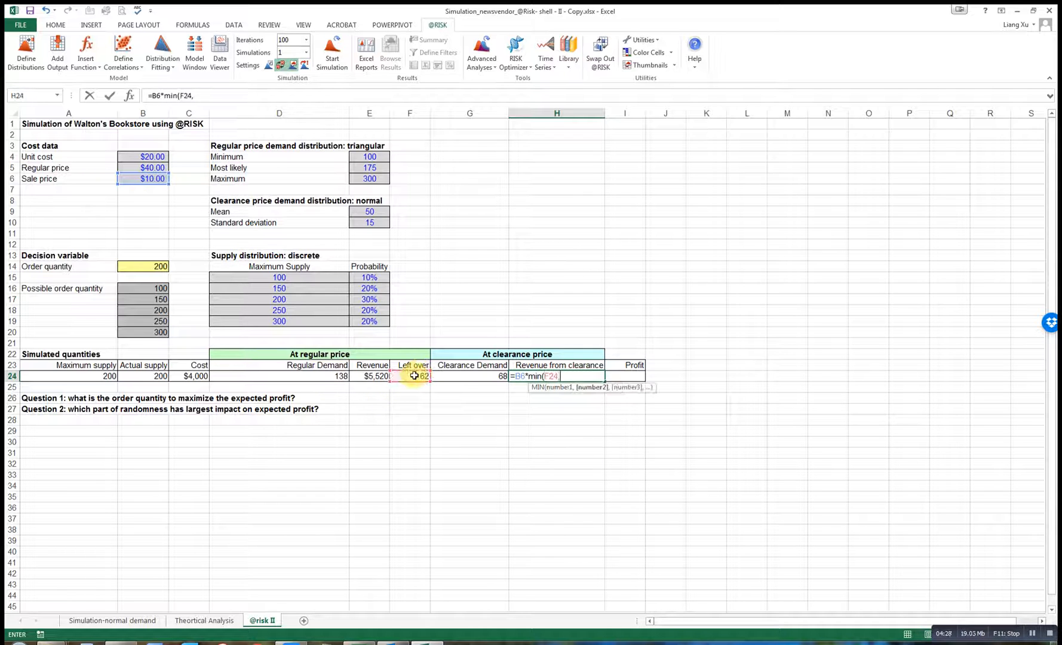
click(472, 378)
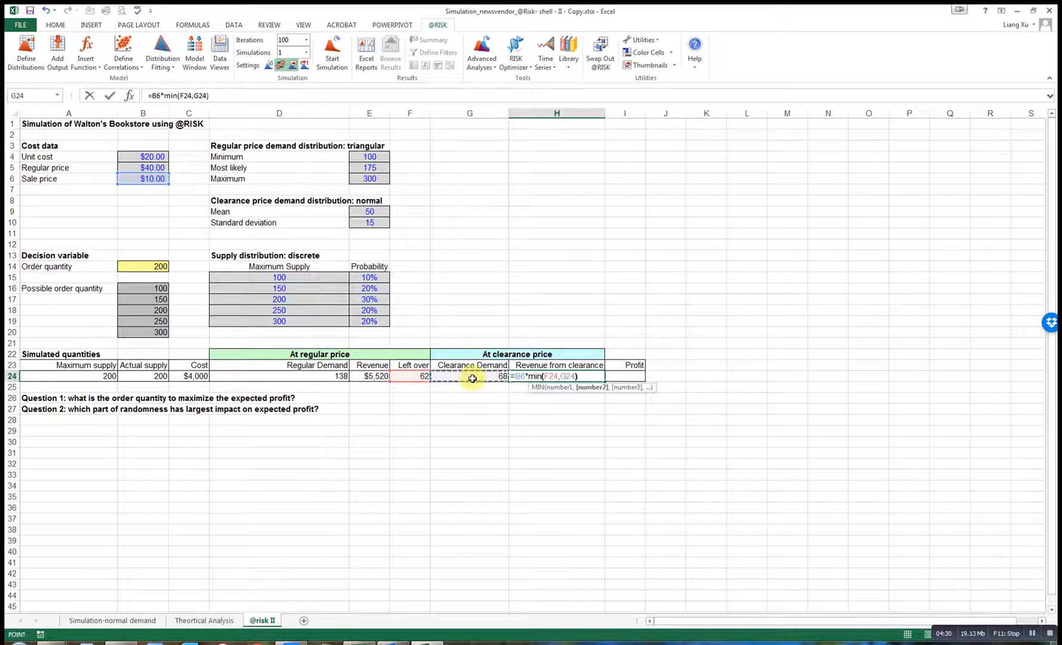
key(Return)
Calculate the profit in I24 as regular revenue plus clearance revenue minus cost with =E24+H24-C24.
click(618, 375)
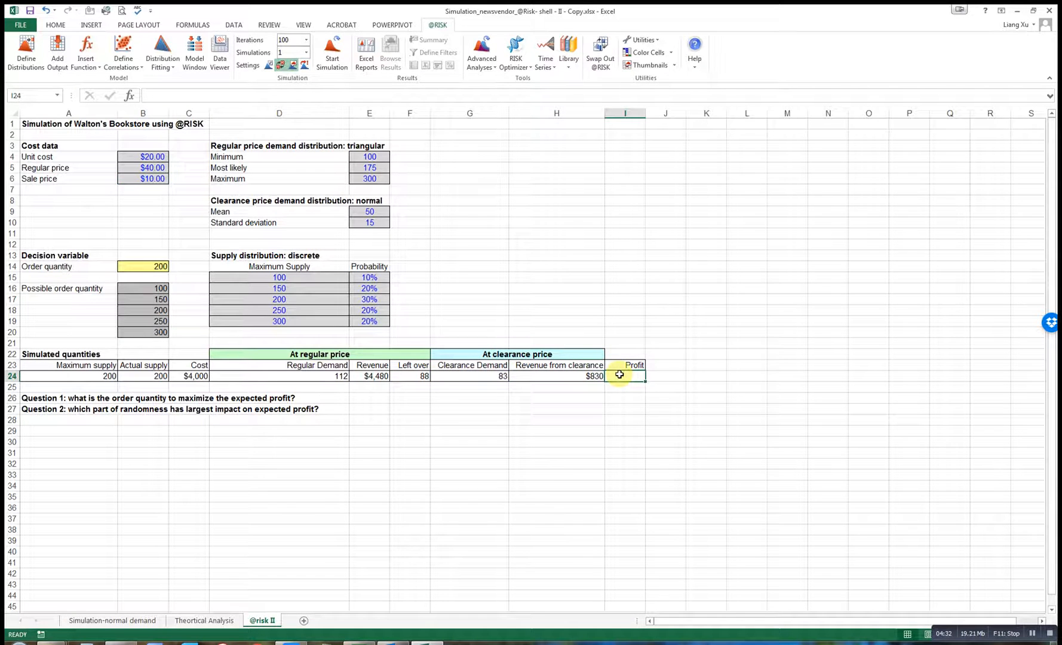
text(=)
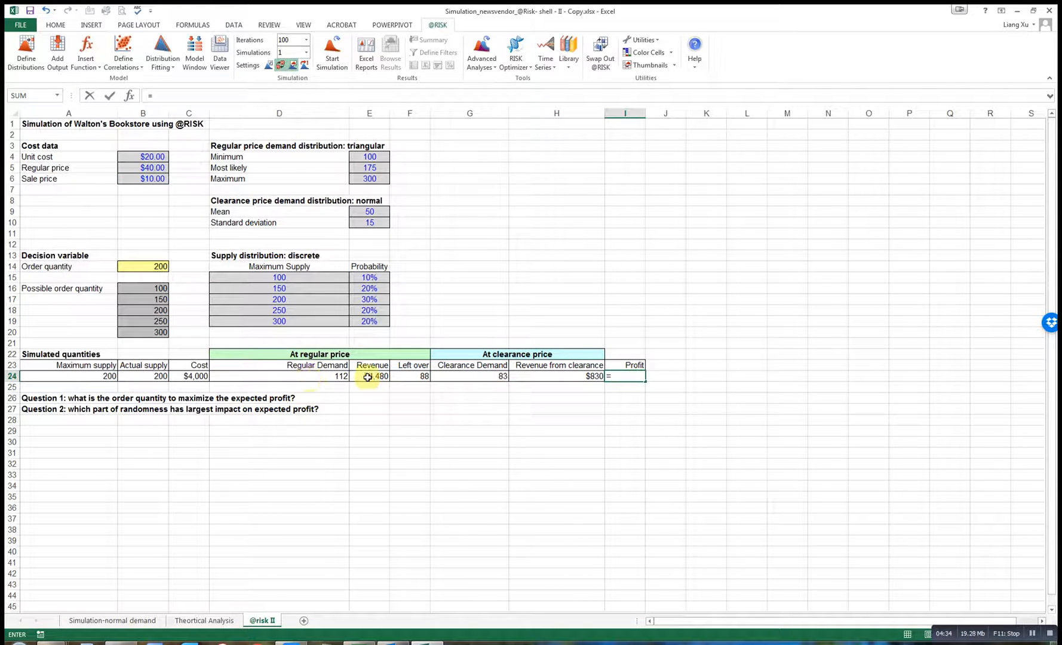
click(367, 376)
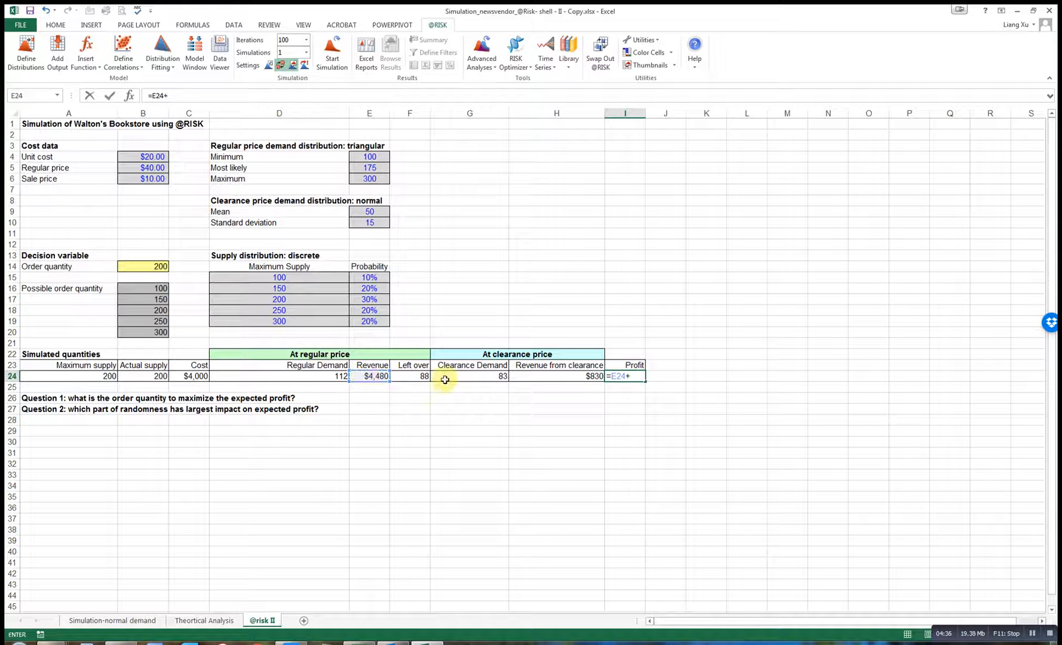
text(+)
click(552, 377)
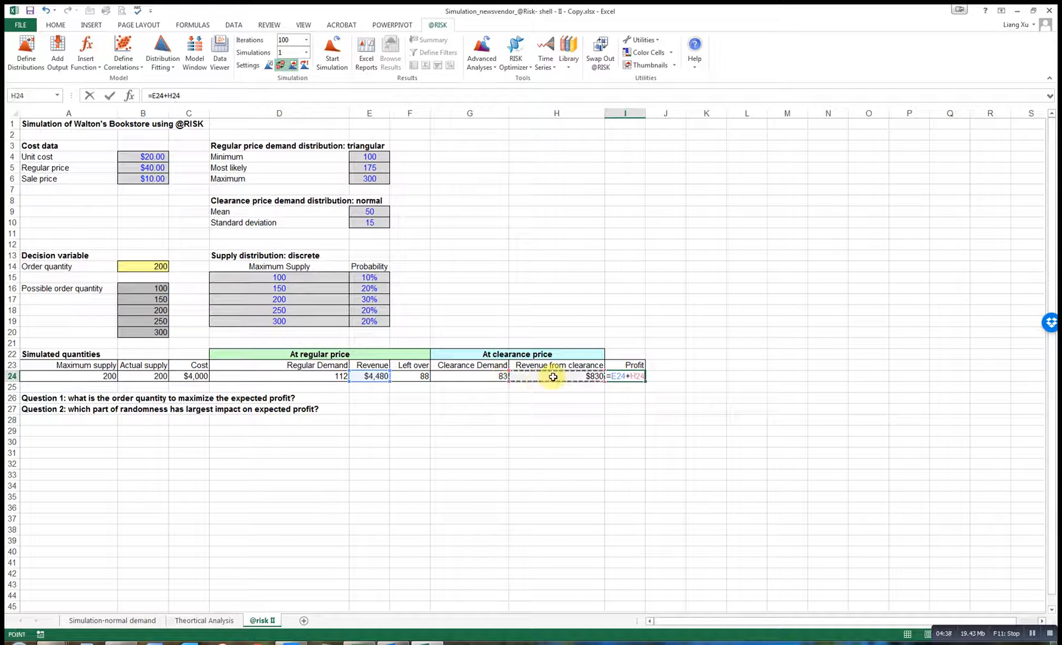
text(-)
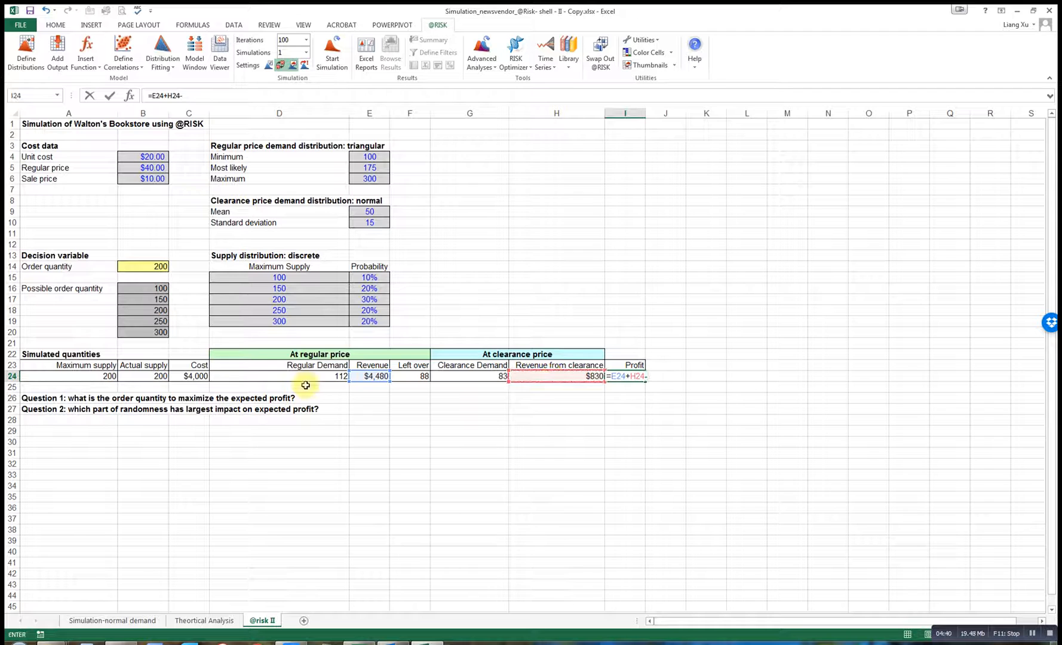
click(190, 376)
key(Return)
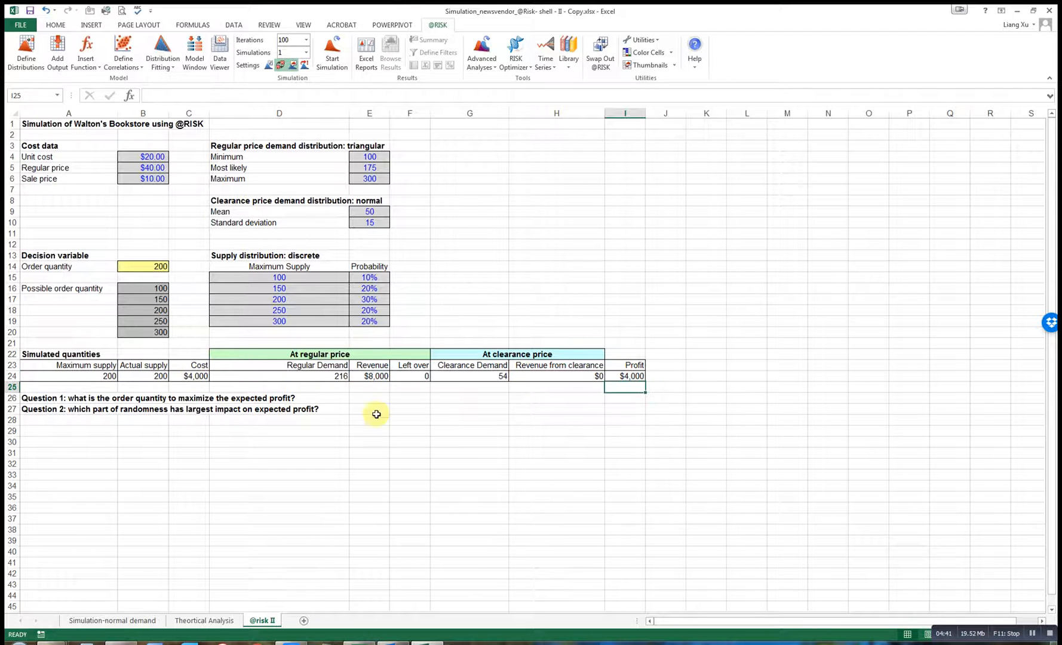
click(627, 377)
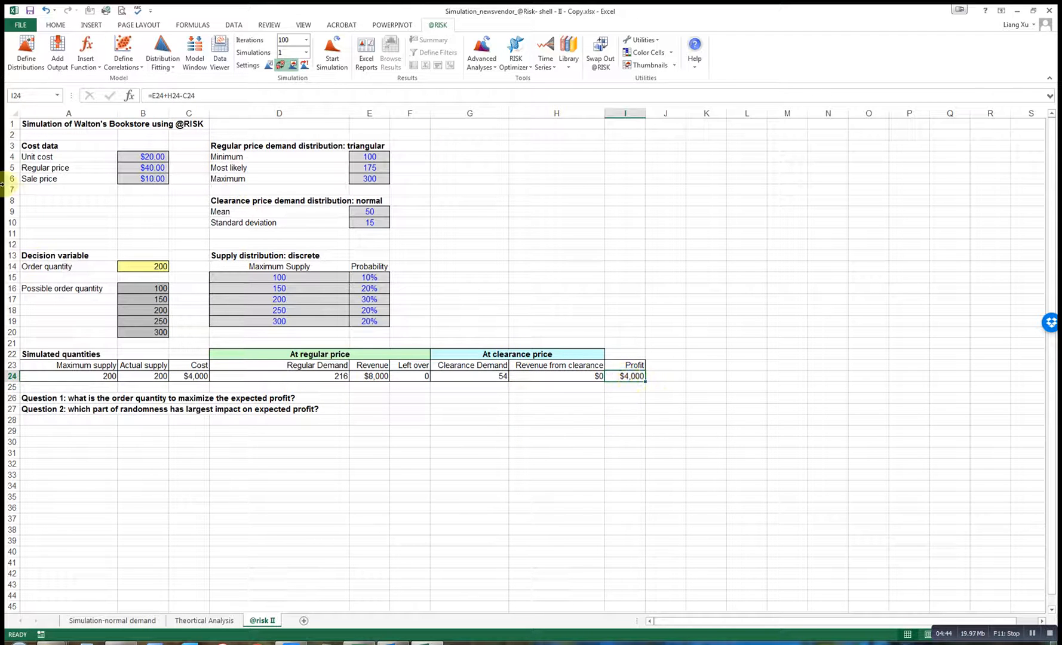
click(58, 54)
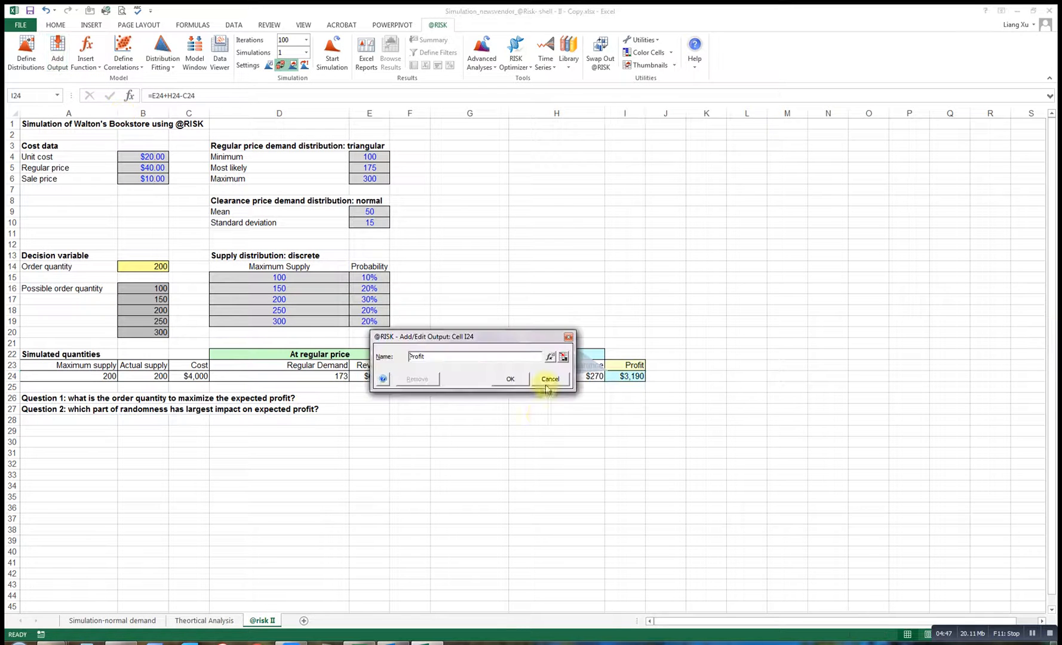
click(510, 378)
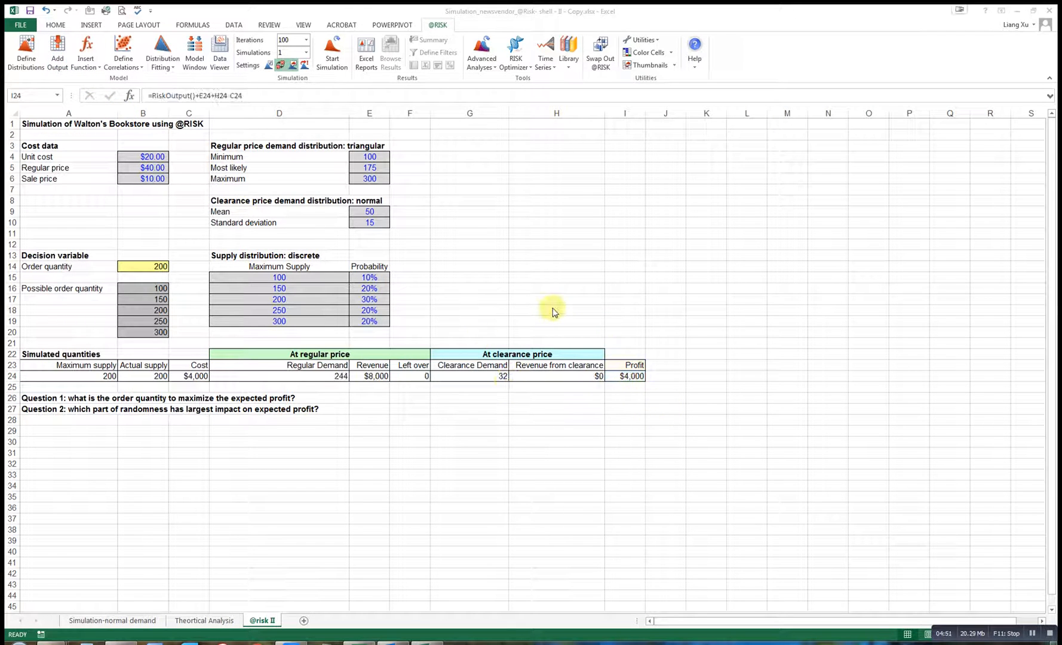
Make the order quantity in B14 run through the possible order quantities with =RiskSimtable(B16:B20).
click(142, 267)
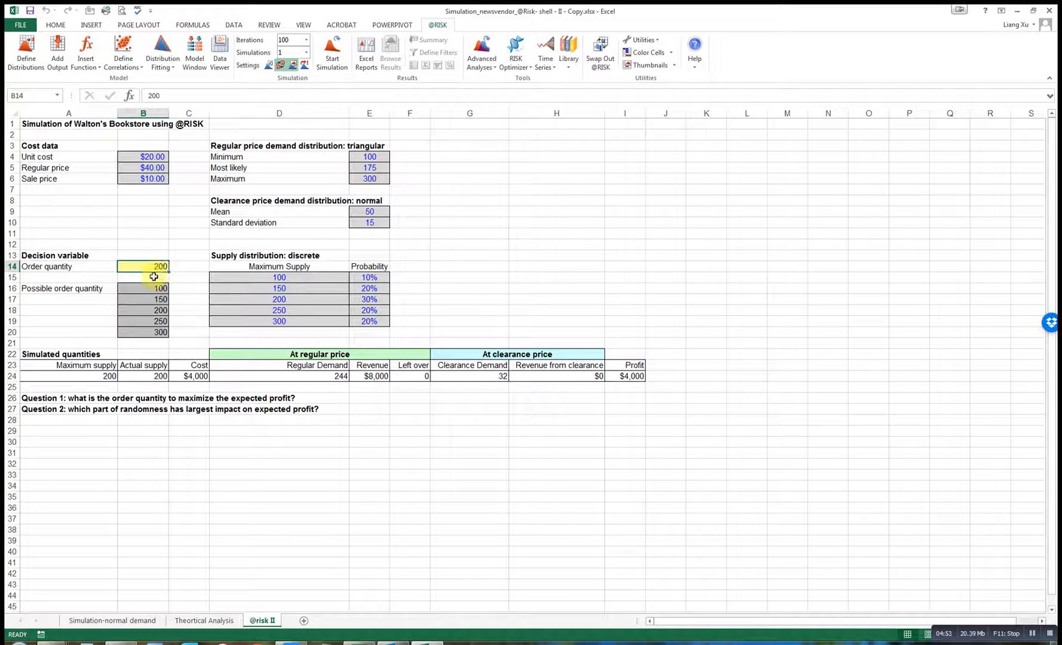
drag(142, 289, 146, 332)
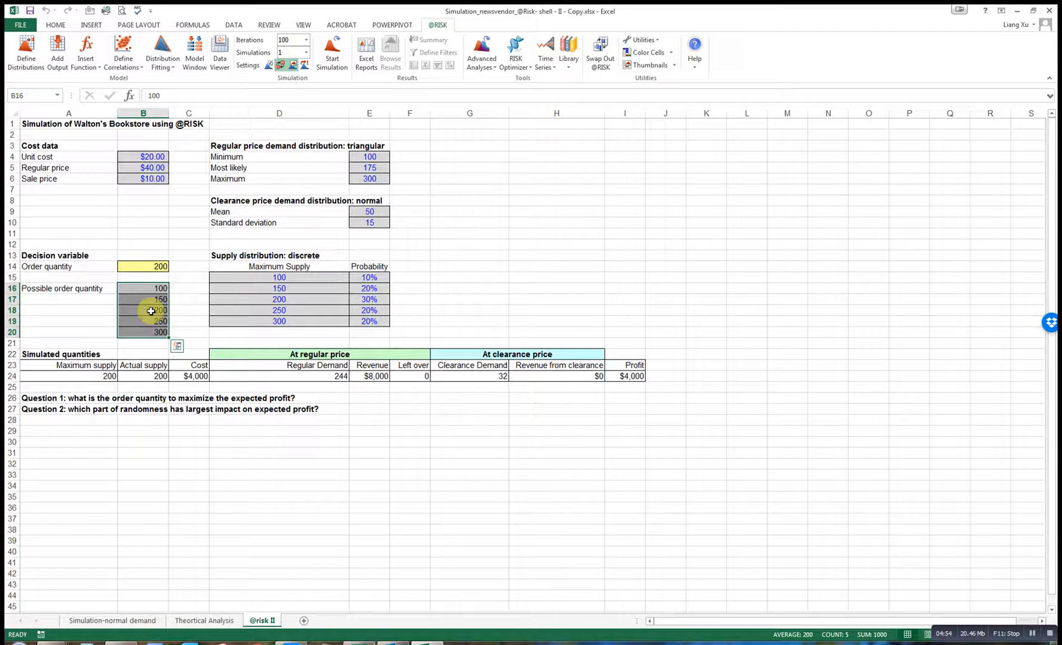
click(152, 267)
text(=)
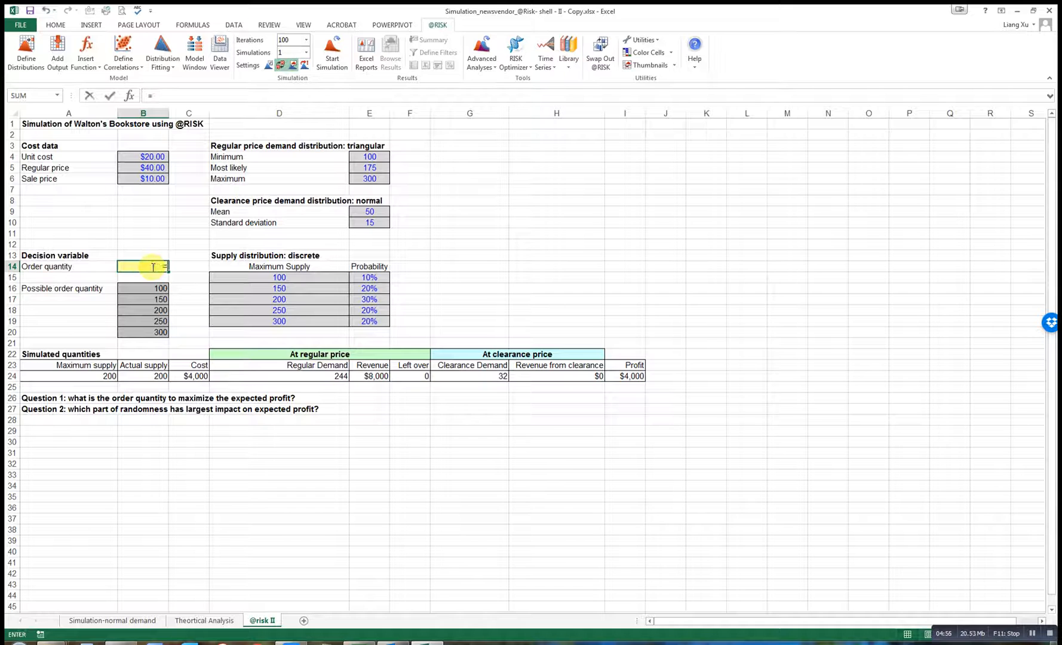
text(risk)
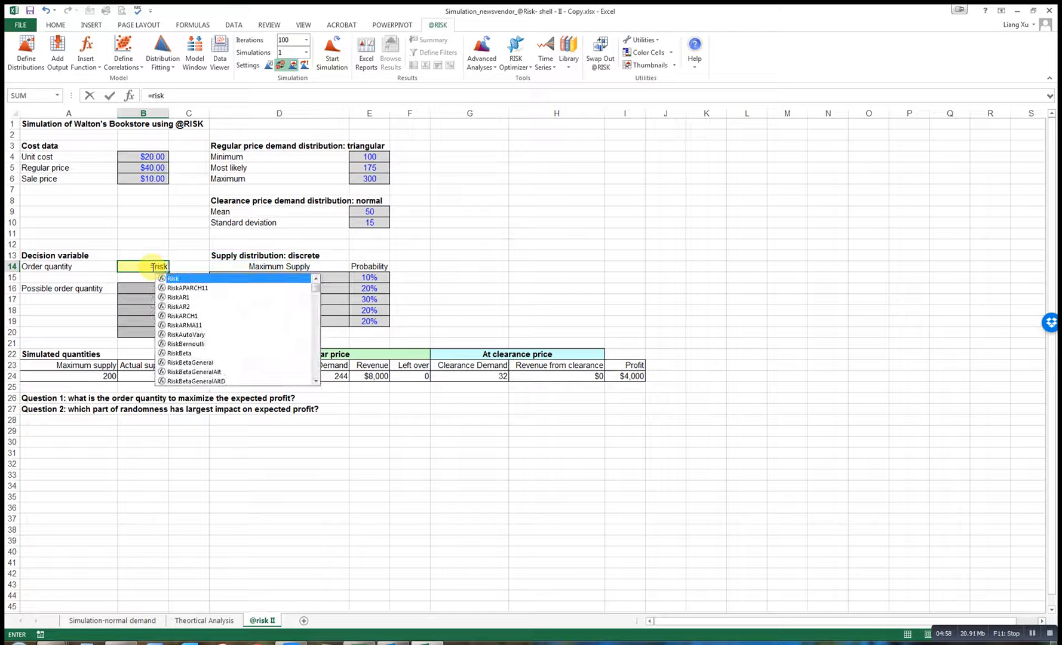
text(simtable)
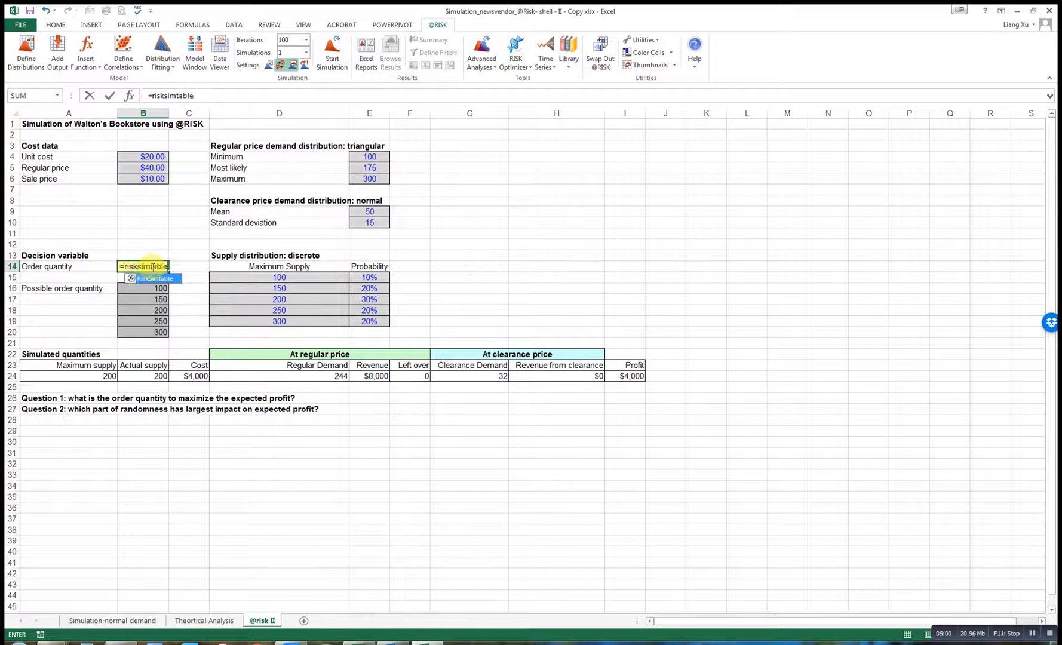
text(()
drag(145, 288, 148, 331)
text())
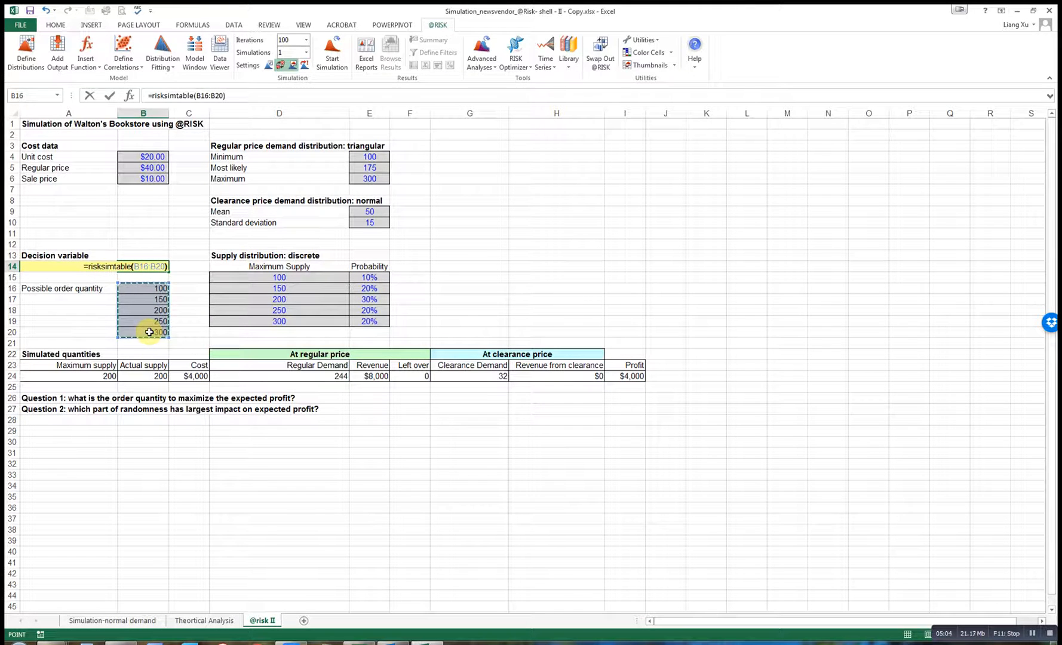
key(Return)
drag(154, 288, 152, 309)
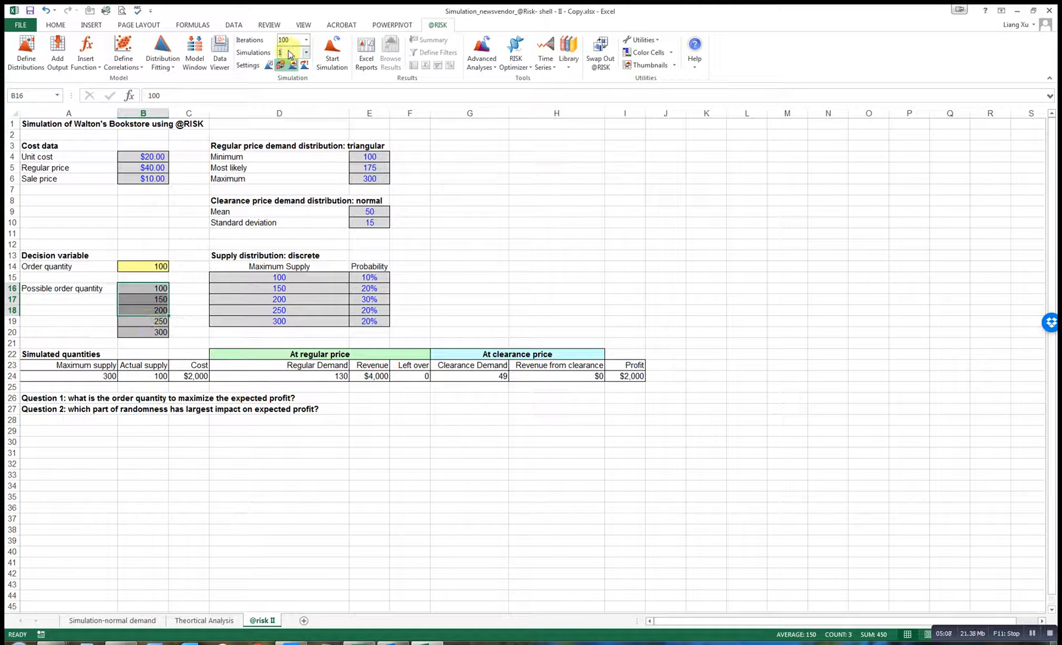
text(5)
click(526, 200)
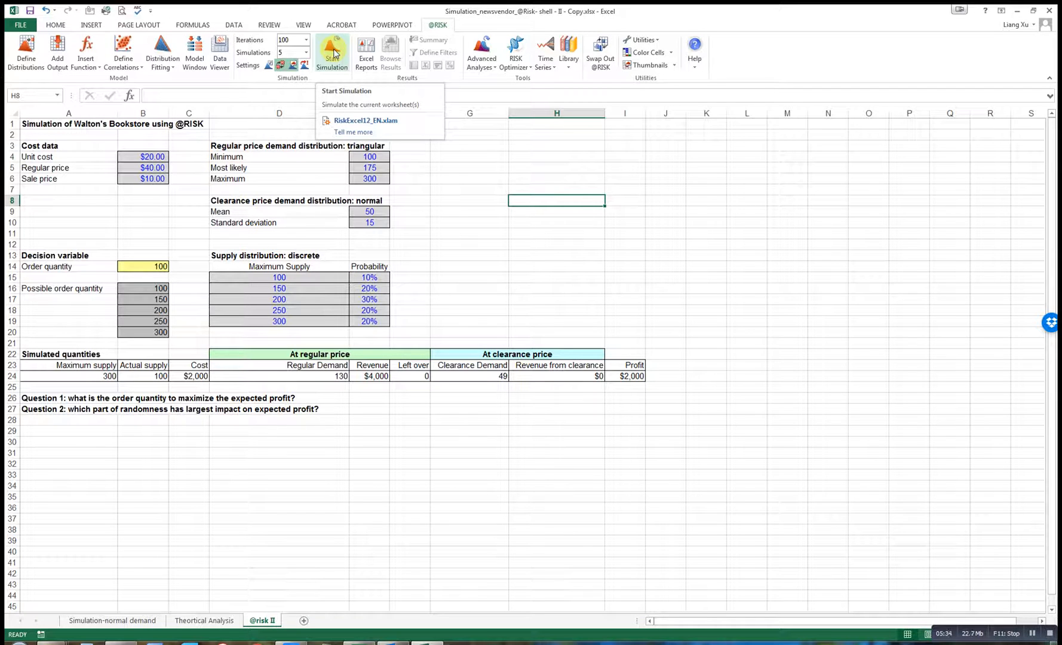
click(333, 54)
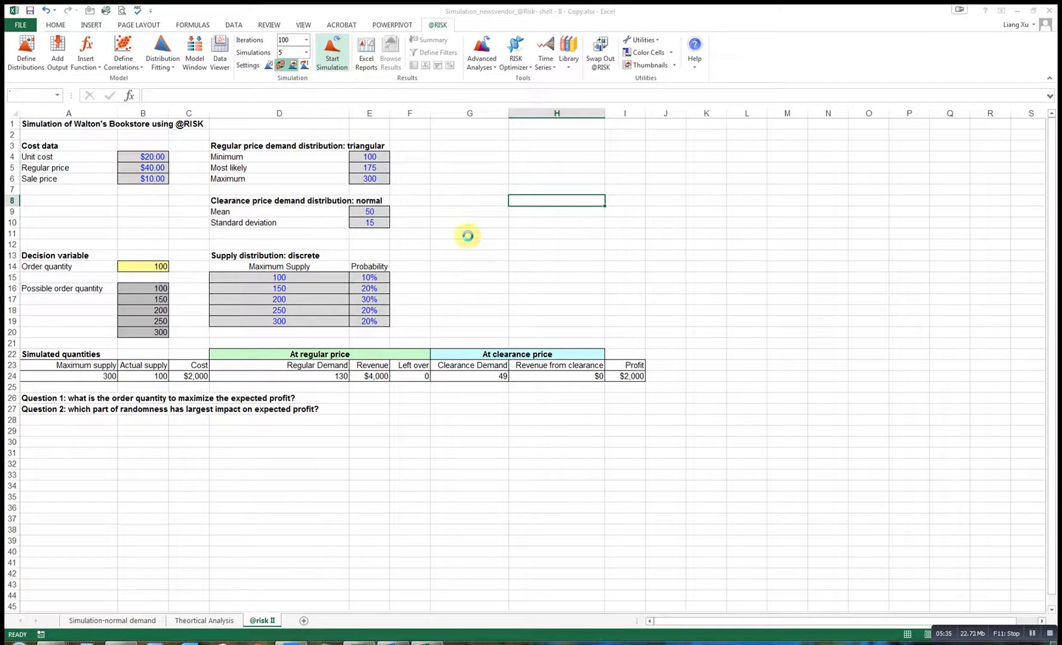